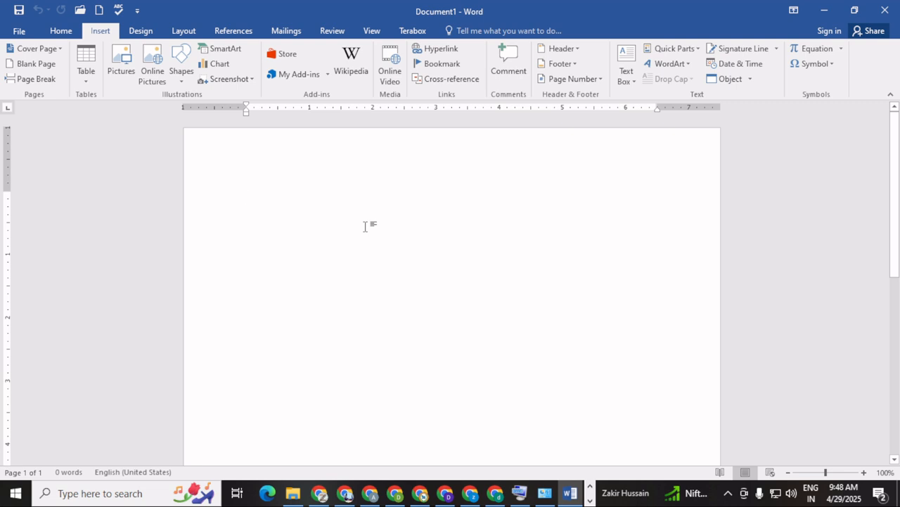
Generate five sample paragraphs by entering =rand(), using the On-Screen Keyboard for the brackets
{"action": "type", "text": "="}
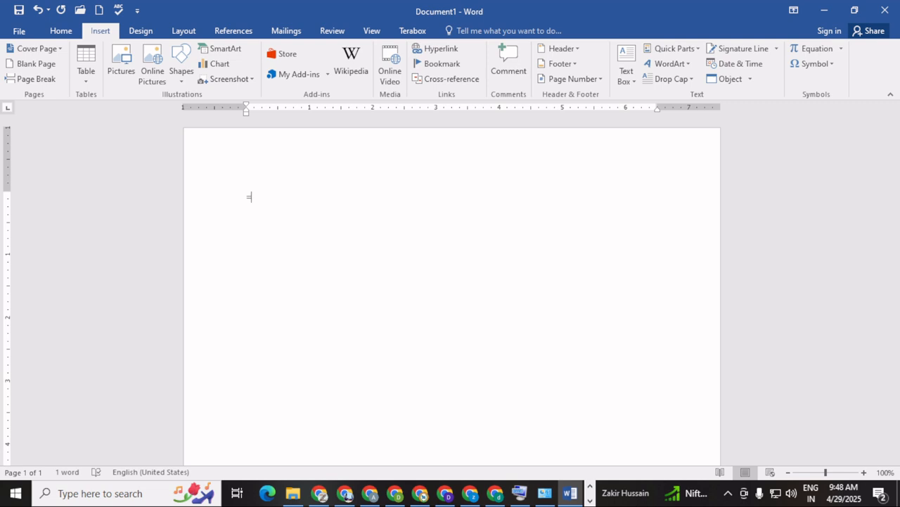
{"action": "type", "text": "rand"}
{"action": "left_click", "coordinate": [519, 492]}
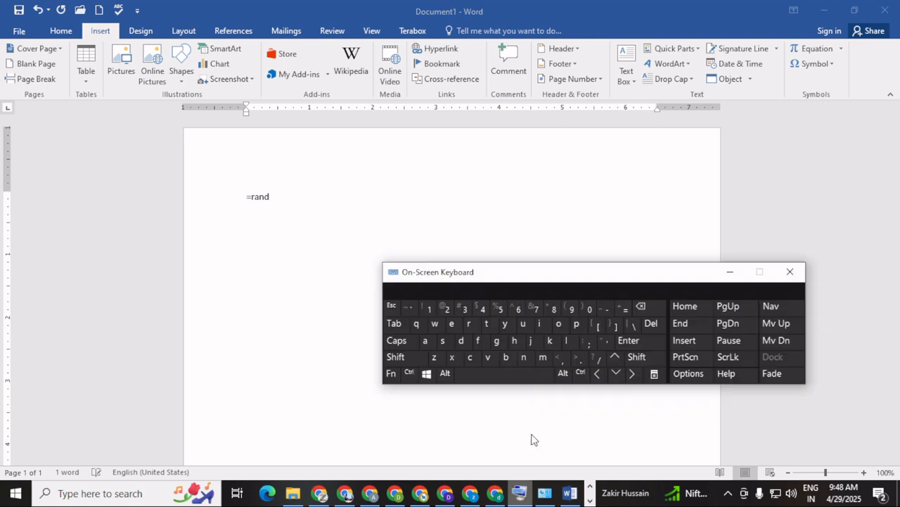
{"action": "left_click_drag", "start_coordinate": [549, 275], "coordinate": [623, 278]}
{"action": "left_click", "coordinate": [289, 198]}
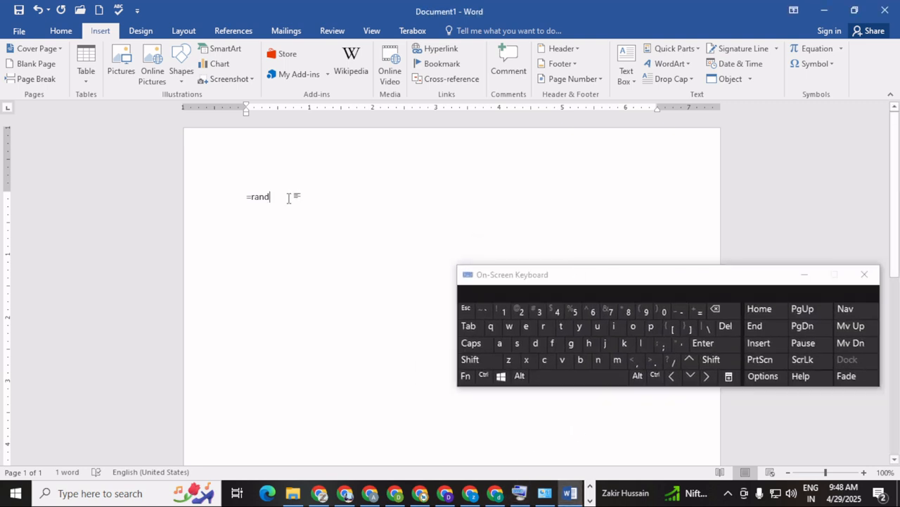
{"action": "left_click", "coordinate": [476, 360]}
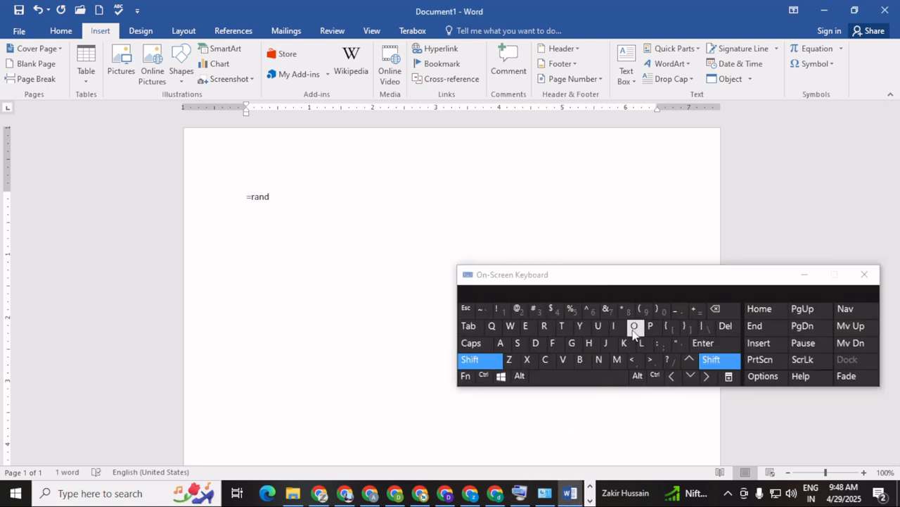
{"action": "left_click", "coordinate": [643, 309]}
{"action": "left_click", "coordinate": [482, 362]}
{"action": "left_click", "coordinate": [662, 310]}
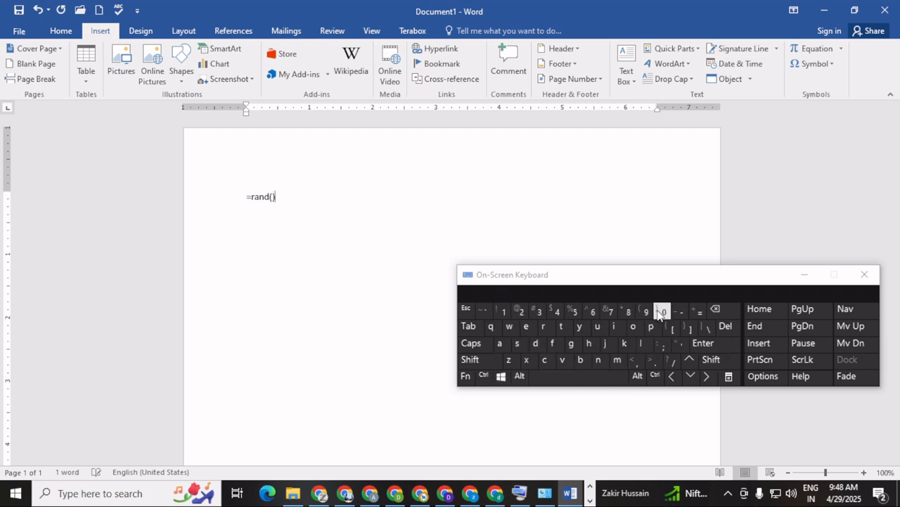
{"action": "left_click", "coordinate": [714, 343]}
{"action": "left_click", "coordinate": [805, 274]}
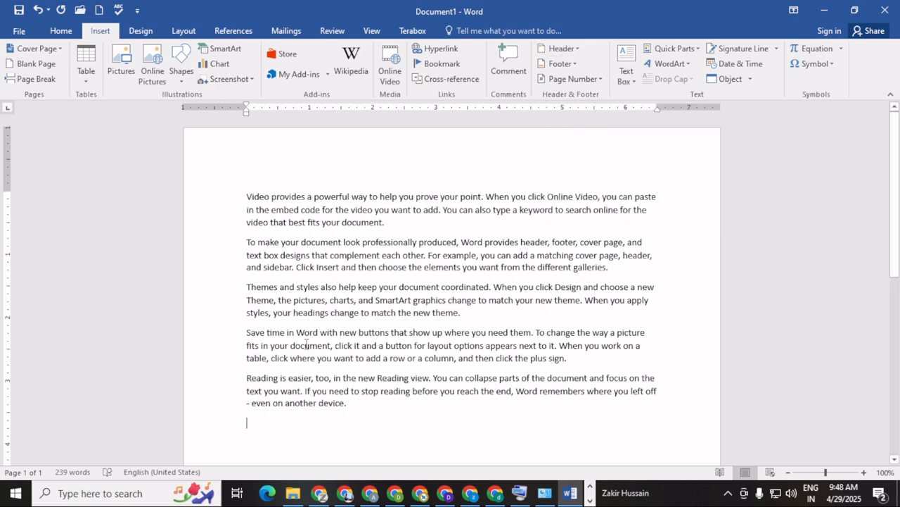
Start typing =rand on the empty last line with the On-Screen Keyboard back on screen
{"action": "left_click", "coordinate": [247, 423]}
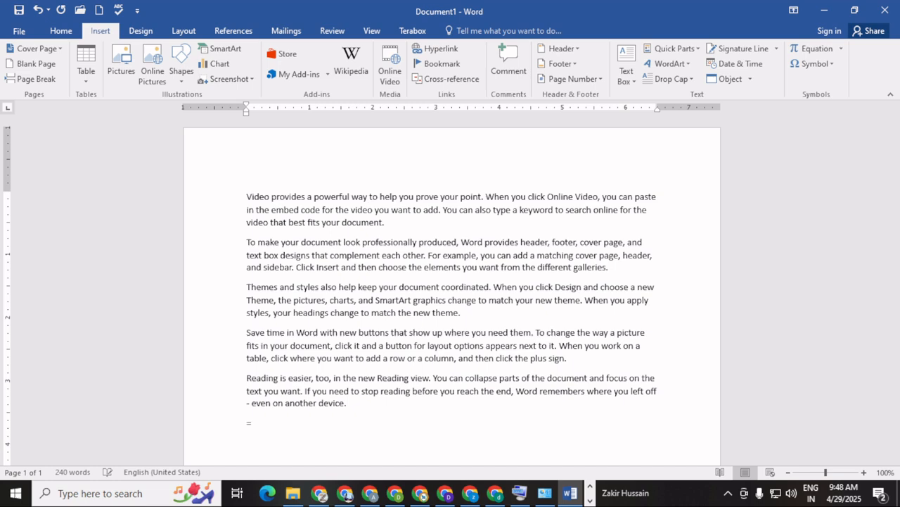
{"action": "type", "text": "=rand"}
{"action": "left_click", "coordinate": [520, 493]}
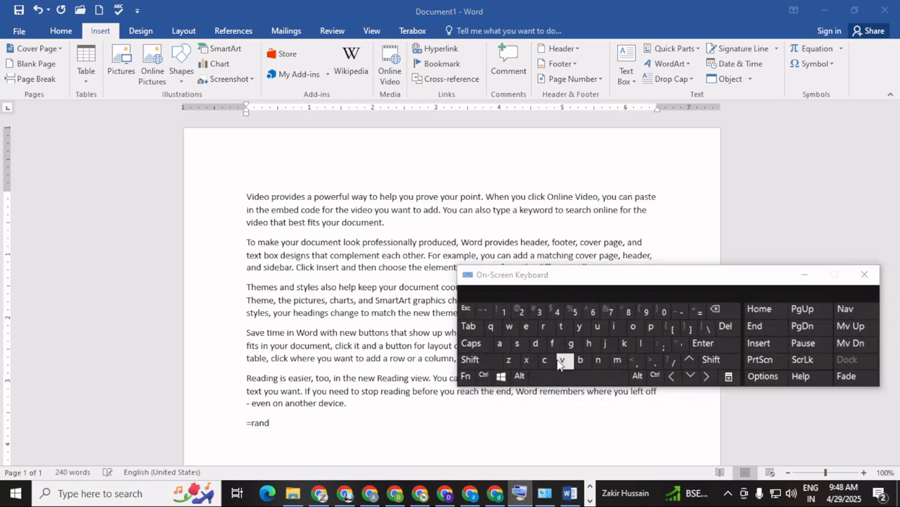
{"action": "left_click_drag", "start_coordinate": [579, 275], "coordinate": [654, 217]}
{"action": "left_click", "coordinate": [299, 429]}
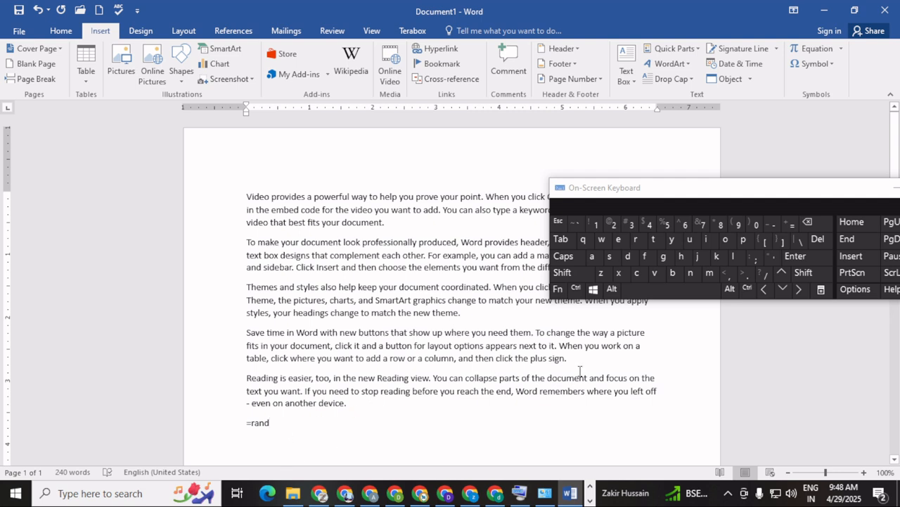
Complete =rand(25) to add 25 paragraphs, filling three pages, then return to the top
{"action": "left_click", "coordinate": [809, 272]}
{"action": "left_click", "coordinate": [734, 224]}
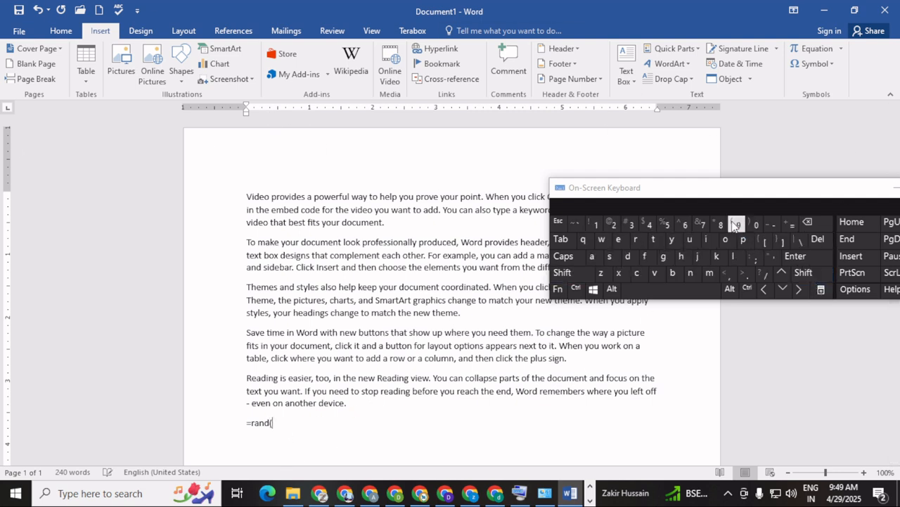
{"action": "left_click", "coordinate": [614, 225]}
{"action": "left_click", "coordinate": [666, 226]}
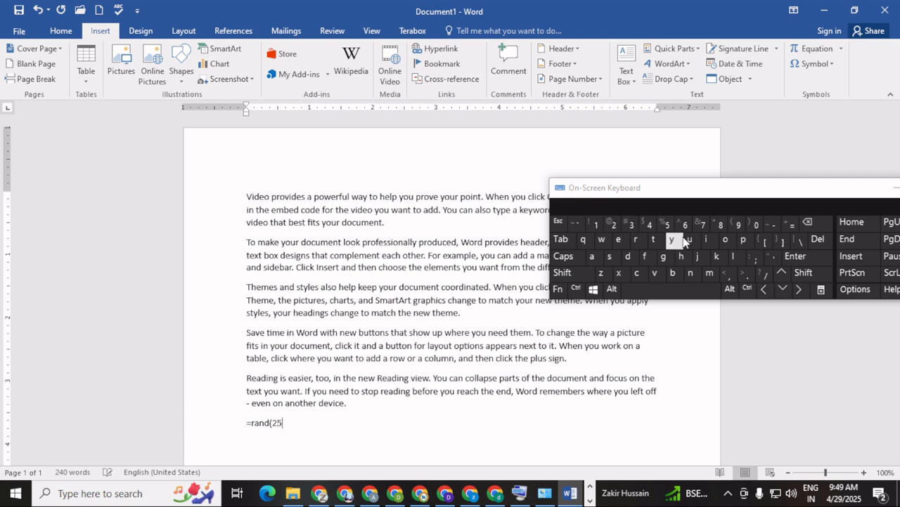
{"action": "left_click", "coordinate": [802, 273]}
{"action": "left_click", "coordinate": [751, 224]}
{"action": "left_click", "coordinate": [803, 257]}
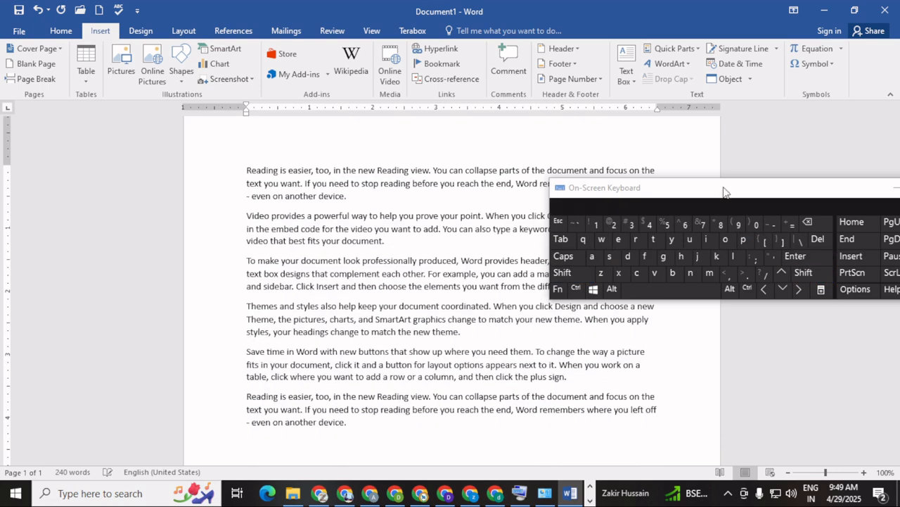
{"action": "left_click_drag", "start_coordinate": [723, 201], "coordinate": [621, 160]}
{"action": "left_click", "coordinate": [796, 146]}
{"action": "scroll", "coordinate": [493, 345], "scroll_direction": "up", "scroll_amount": 2}
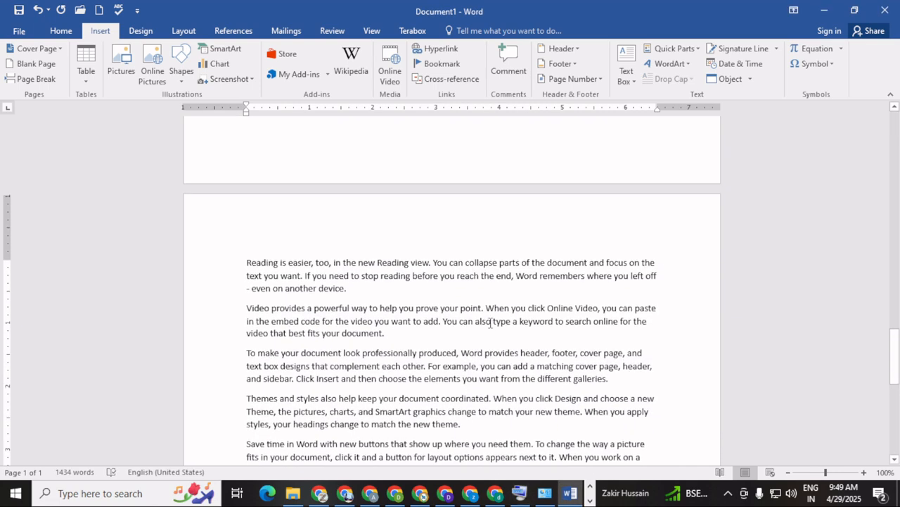
{"action": "scroll", "coordinate": [492, 314], "scroll_direction": "down", "scroll_amount": 2}
{"action": "scroll", "coordinate": [492, 315], "scroll_direction": "up", "scroll_amount": 20}
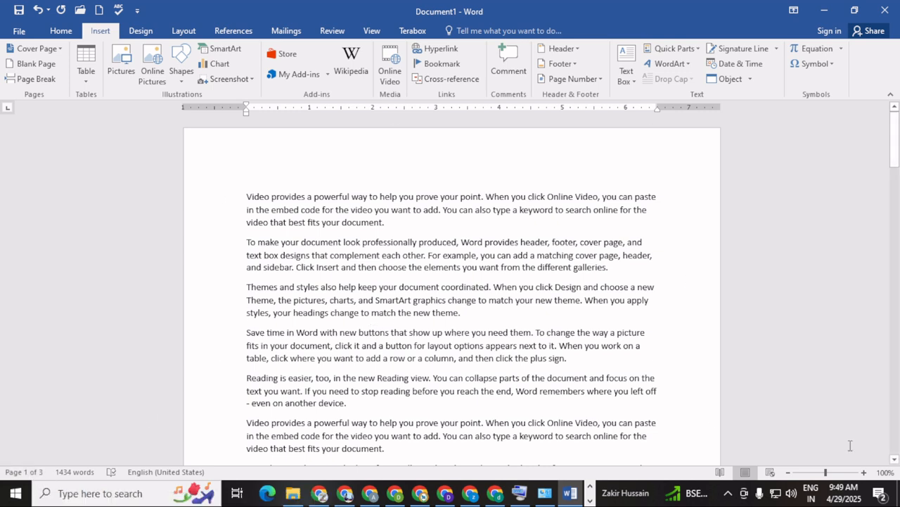
Zoom the page to 140% and select the word 'prove' in the first paragraph
{"action": "left_click", "coordinate": [864, 473]}
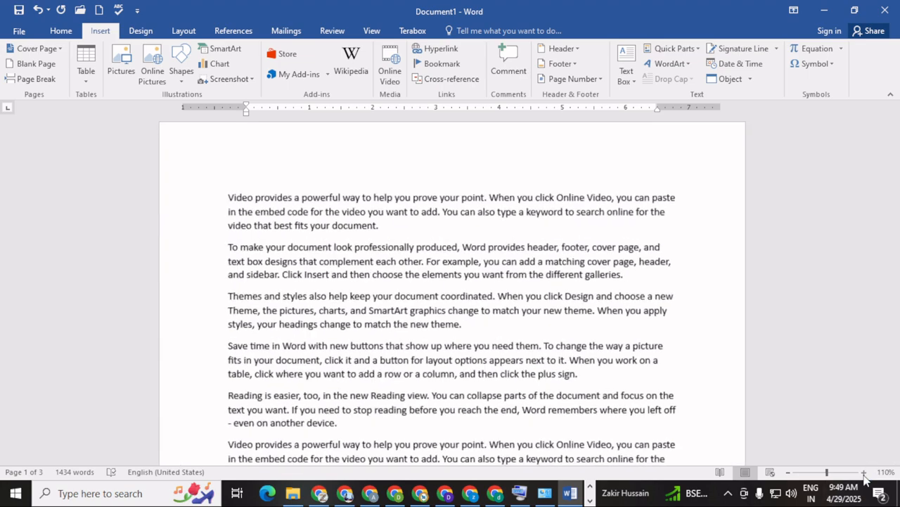
{"action": "left_click", "coordinate": [864, 473]}
{"action": "left_click", "coordinate": [863, 473]}
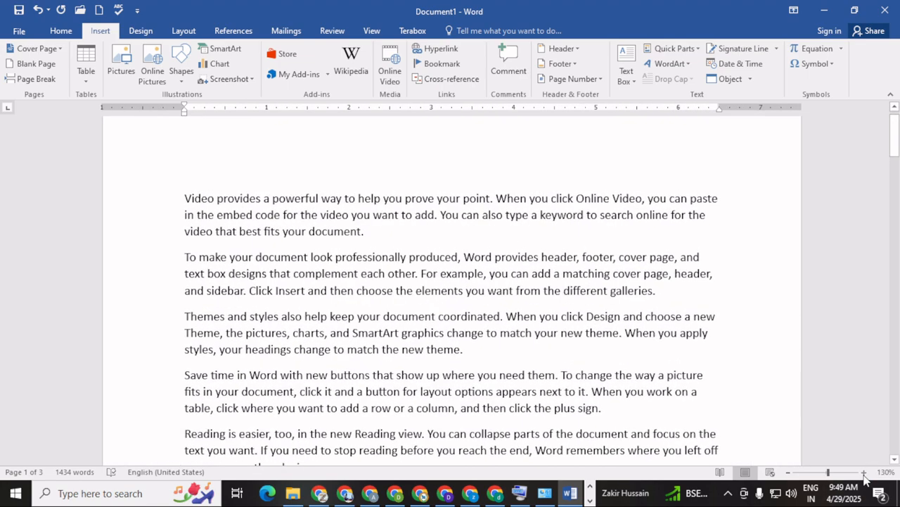
{"action": "left_click", "coordinate": [864, 472]}
{"action": "left_click", "coordinate": [498, 233]}
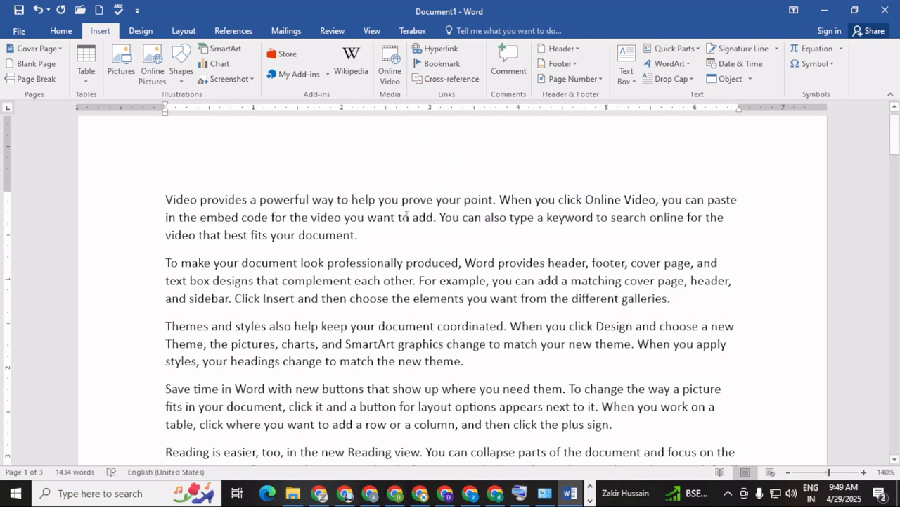
{"action": "left_click_drag", "start_coordinate": [403, 202], "coordinate": [432, 204]}
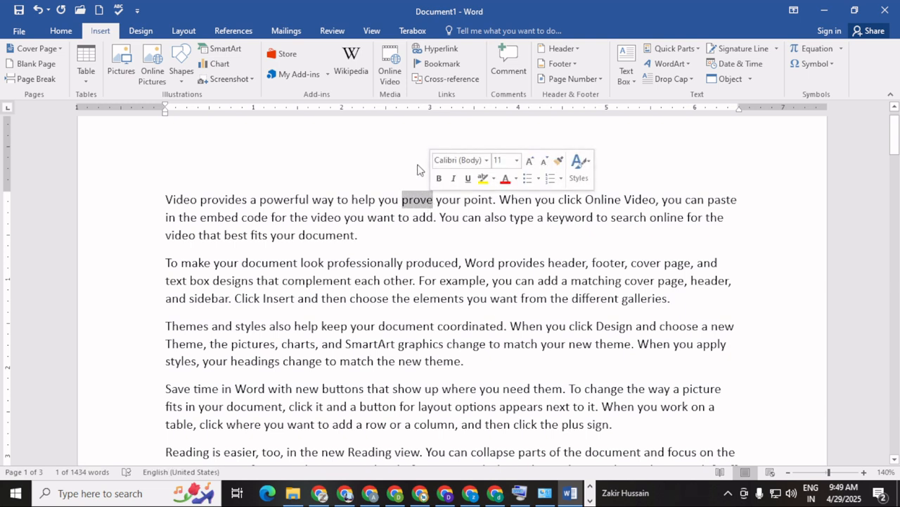
Attach a blank comment to the selected word 'prove'
{"action": "left_click", "coordinate": [511, 62]}
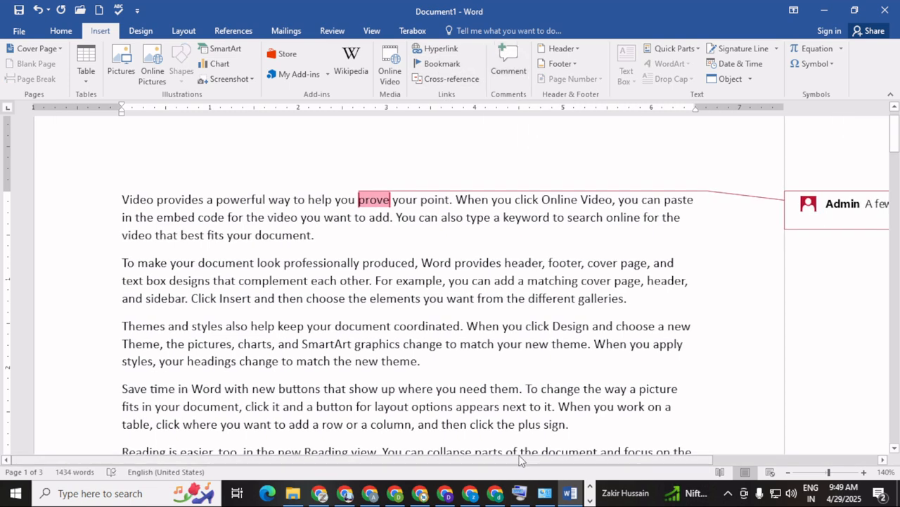
{"action": "left_click_drag", "start_coordinate": [524, 461], "coordinate": [689, 461]}
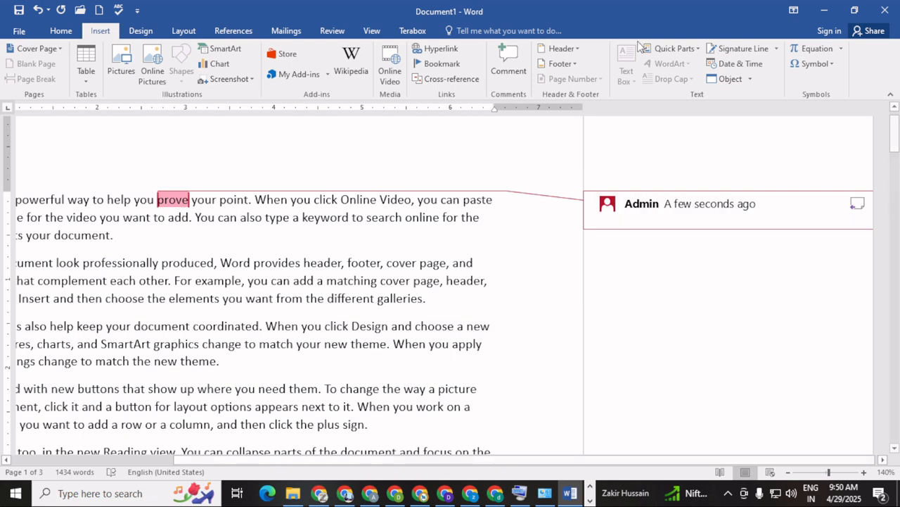
{"action": "left_click", "coordinate": [330, 30]}
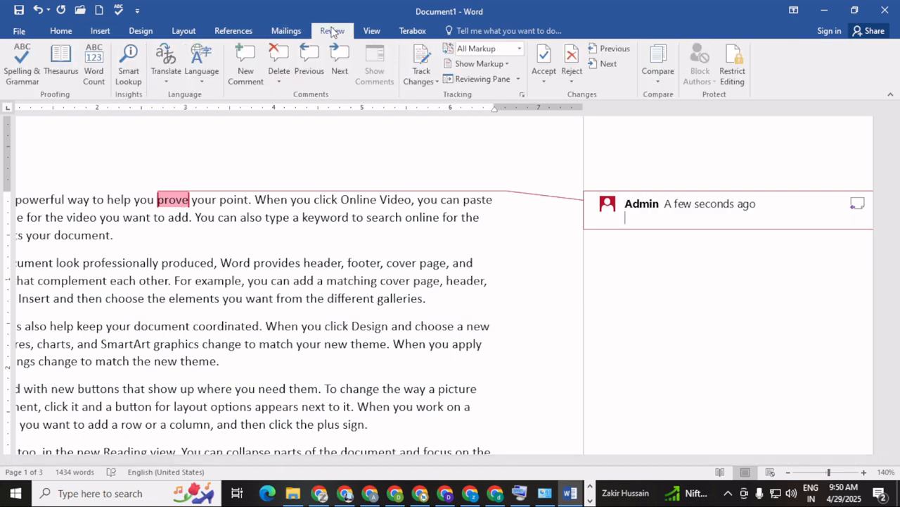
Look up 'prove' in the Thesaurus, type 'evidence' as the comment, and select 'document'
{"action": "left_click", "coordinate": [62, 68]}
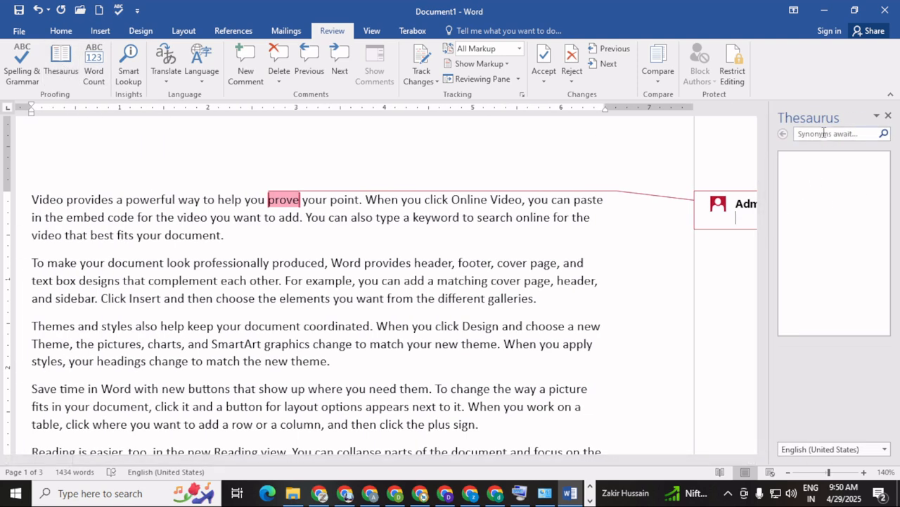
{"action": "left_click", "coordinate": [824, 133]}
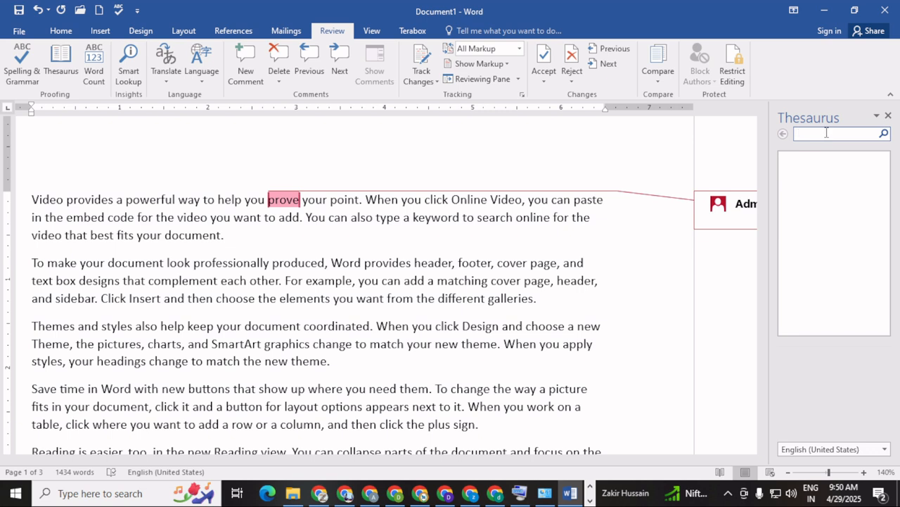
{"action": "type", "text": "prove"}
{"action": "left_click", "coordinate": [885, 134]}
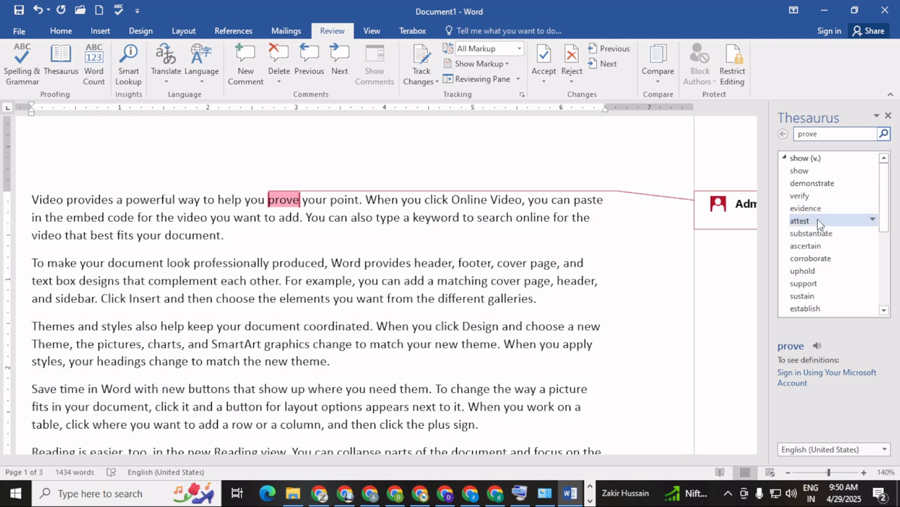
{"action": "left_click", "coordinate": [889, 116]}
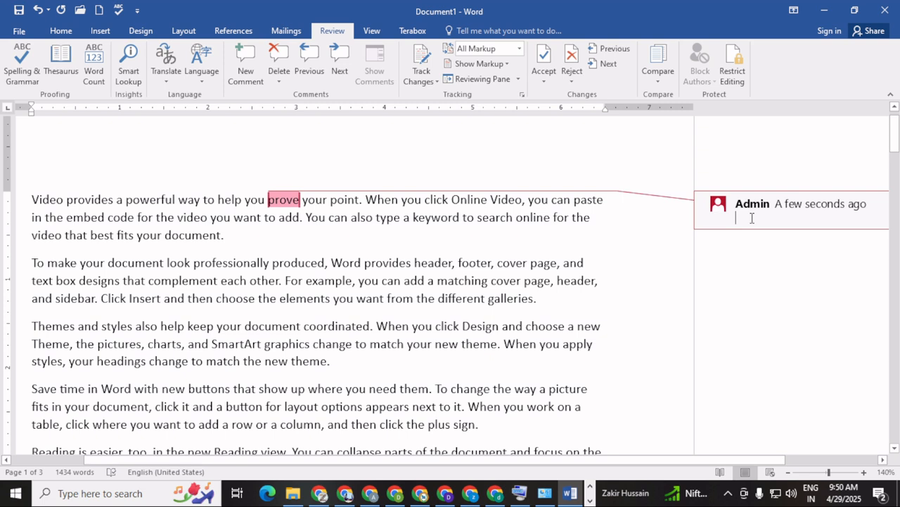
{"action": "type", "text": "e"}
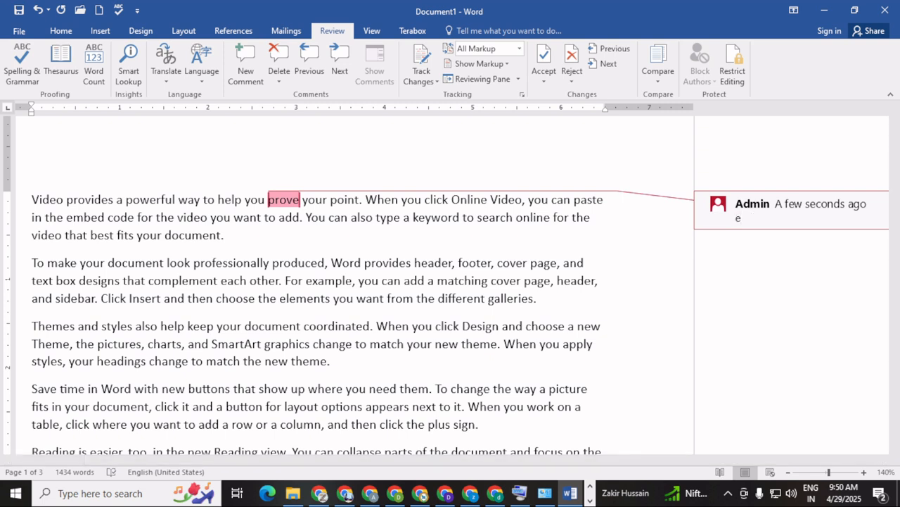
{"action": "type", "text": "vidence"}
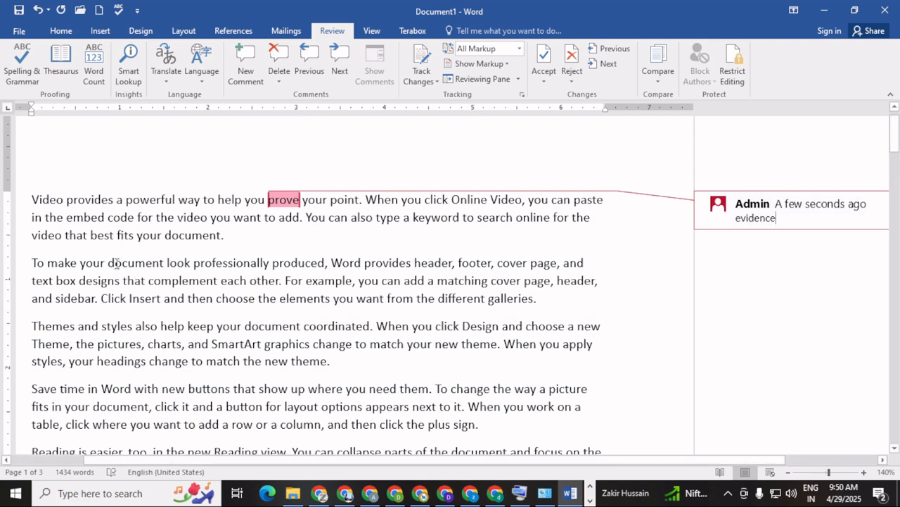
{"action": "left_click_drag", "start_coordinate": [109, 263], "coordinate": [164, 262]}
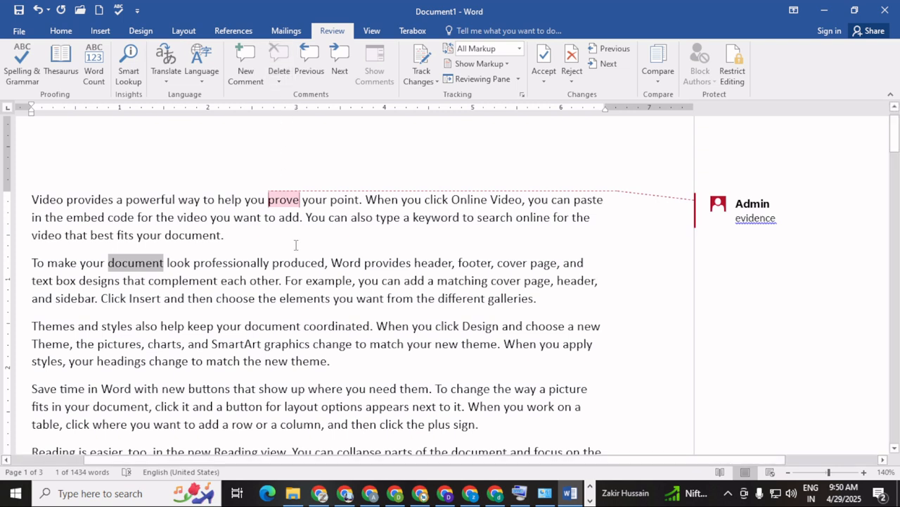
{"action": "left_click", "coordinate": [100, 31]}
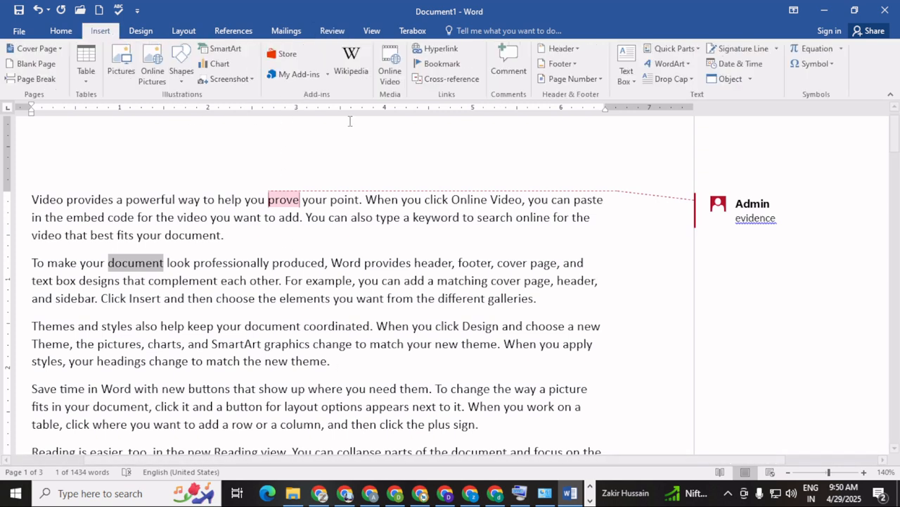
{"action": "left_click", "coordinate": [508, 64]}
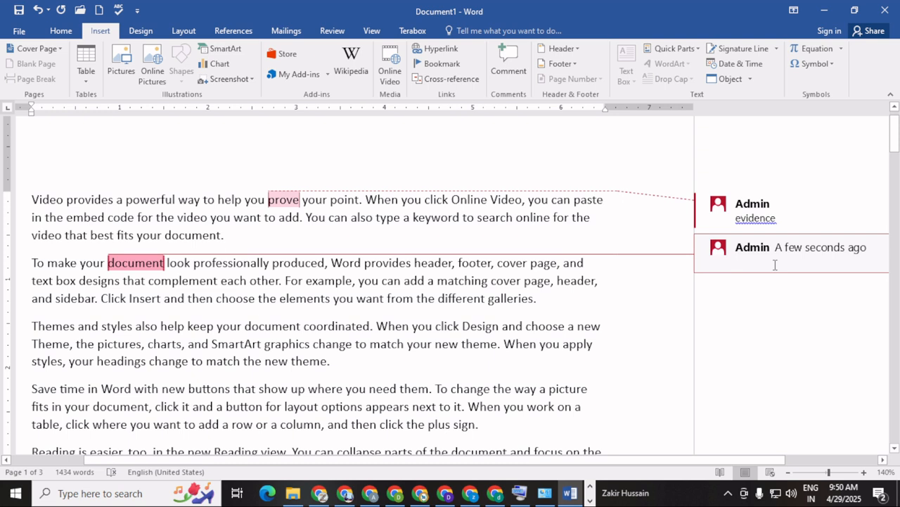
{"action": "type", "text": "file,"}
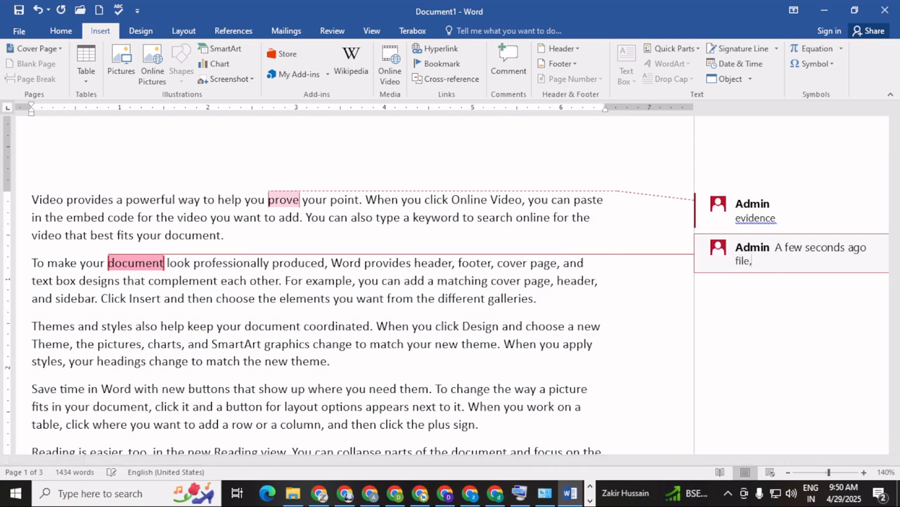
{"action": "type", "text": " folder, text"}
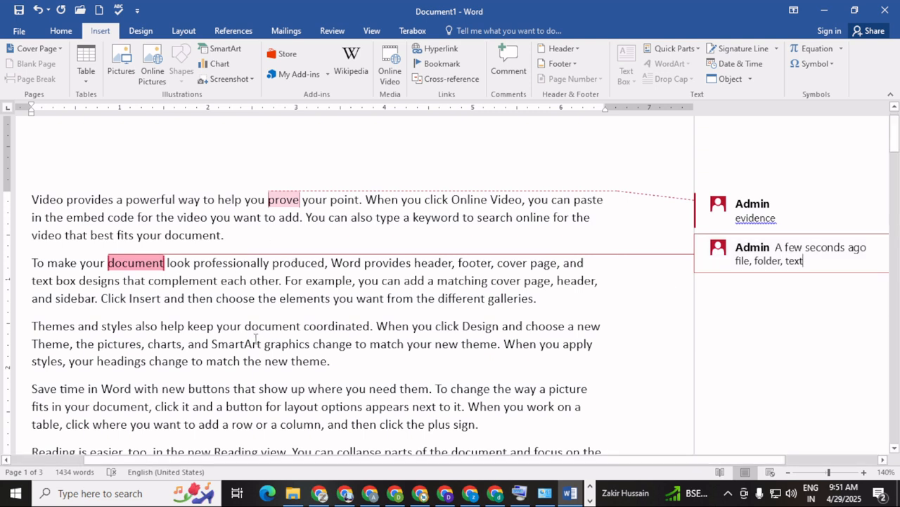
{"action": "scroll", "coordinate": [211, 296], "scroll_direction": "down", "scroll_amount": 5}
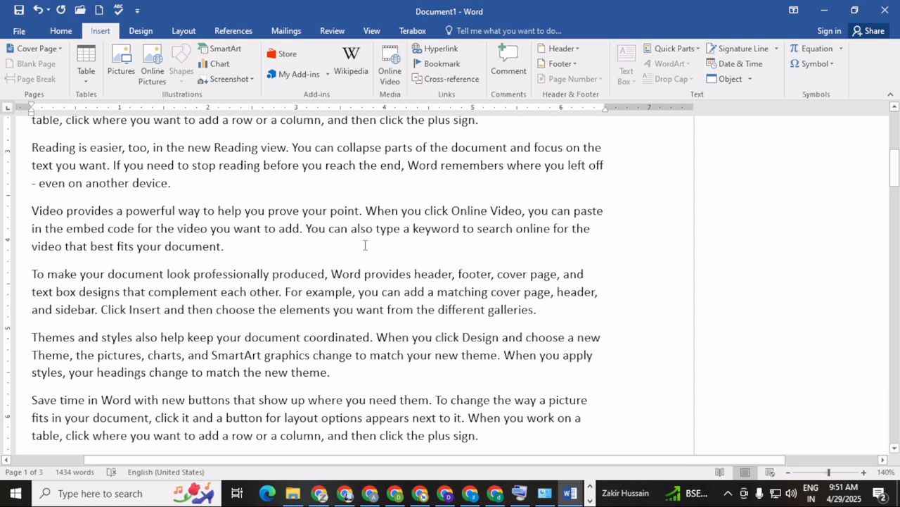
Add a comment reading 'see' to the word 'look'
{"action": "left_click_drag", "start_coordinate": [109, 274], "coordinate": [192, 274]}
{"action": "left_click", "coordinate": [184, 274]}
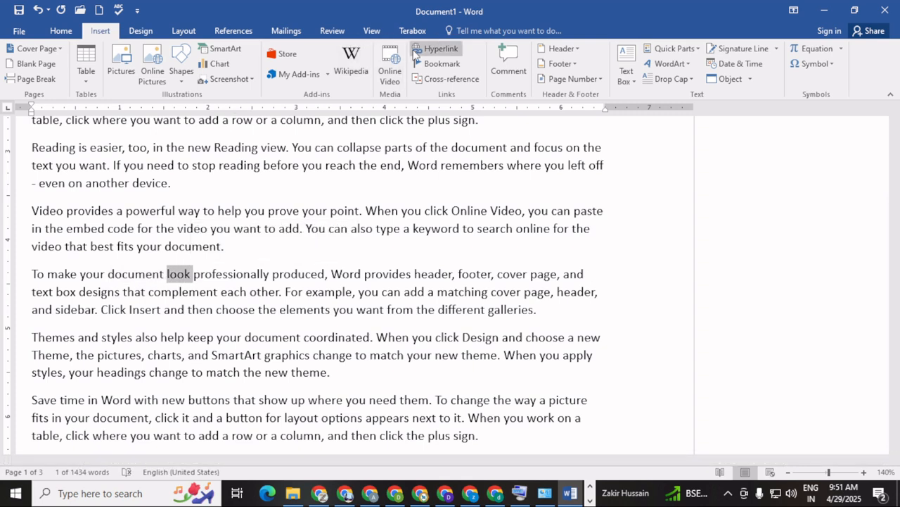
{"action": "left_click", "coordinate": [509, 65]}
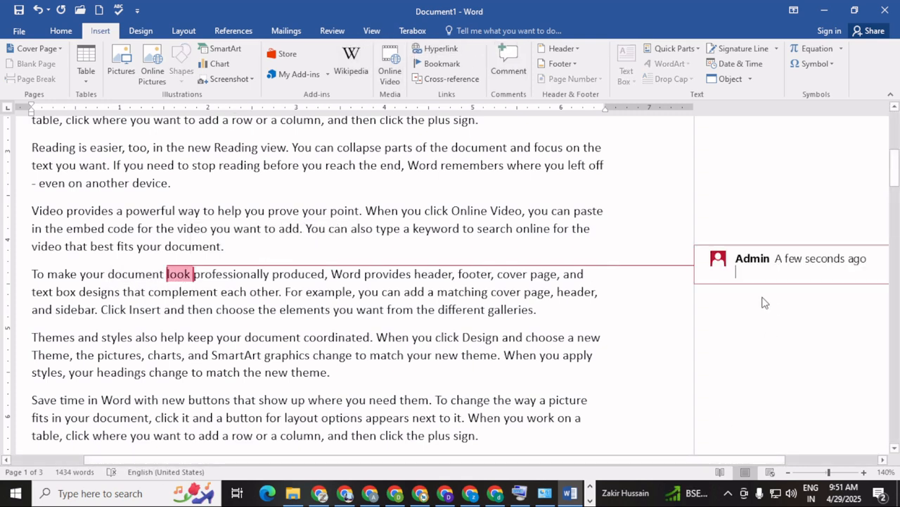
{"action": "type", "text": "see"}
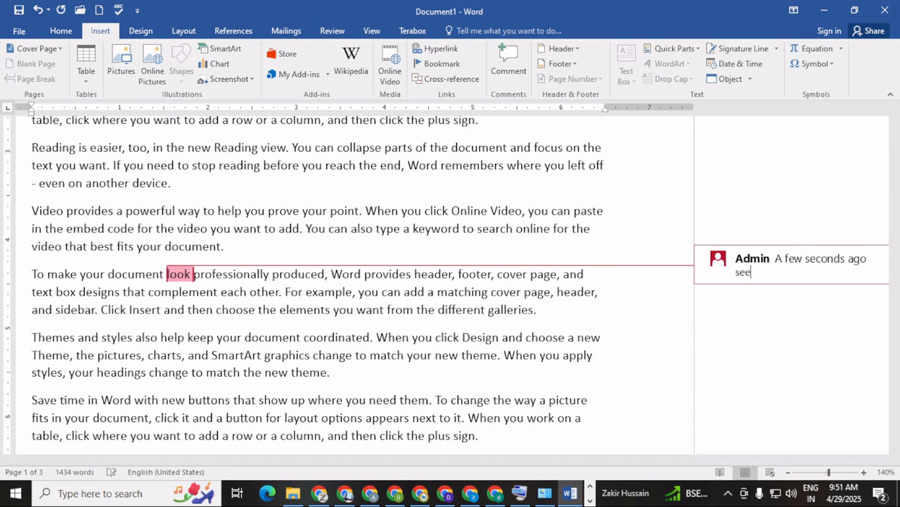
{"action": "left_click", "coordinate": [410, 336]}
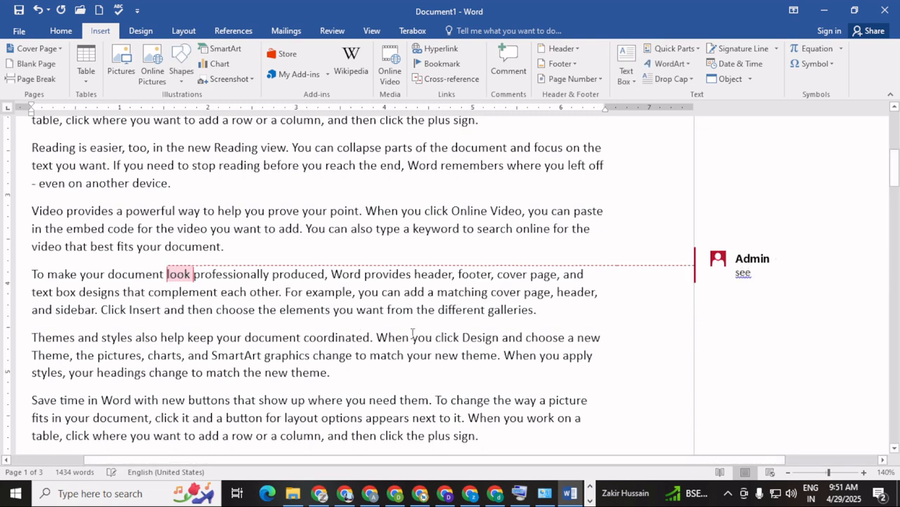
{"action": "scroll", "coordinate": [412, 334], "scroll_direction": "up", "scroll_amount": 6}
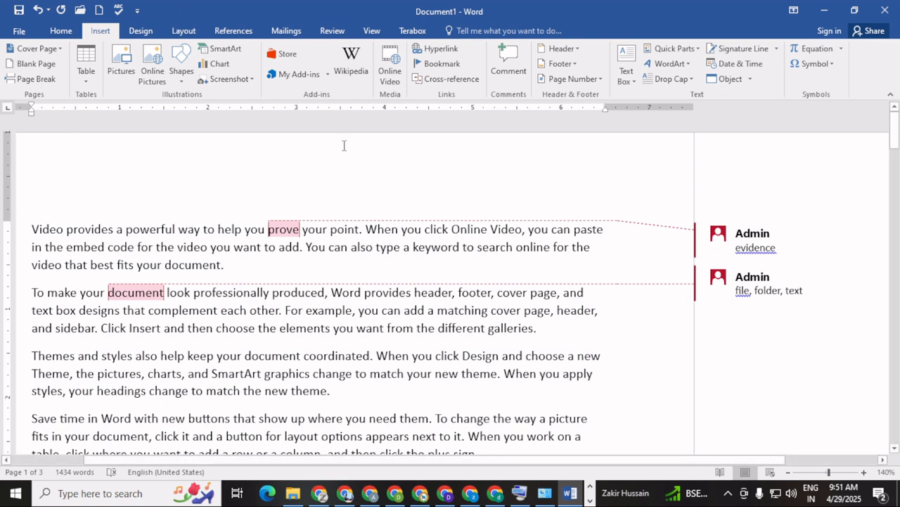
{"action": "left_click", "coordinate": [512, 62]}
{"action": "left_click", "coordinate": [594, 236]}
{"action": "double_click", "coordinate": [801, 243]}
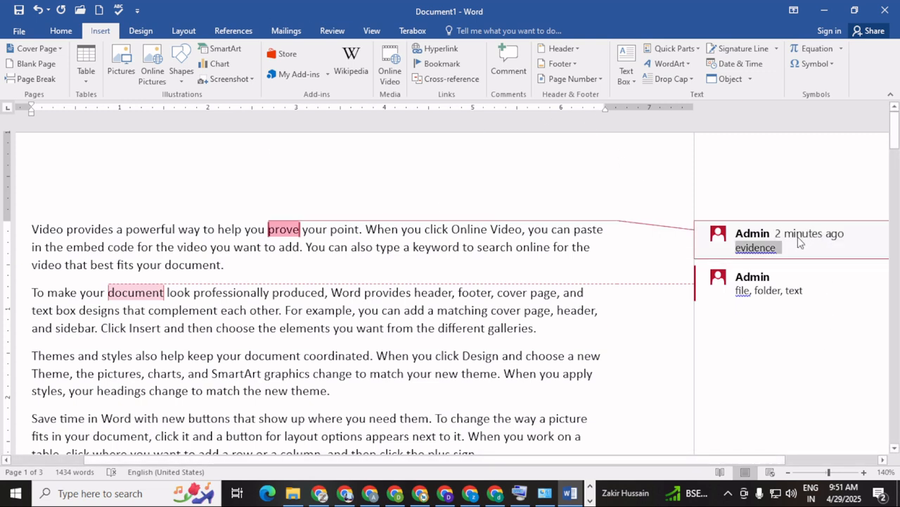
{"action": "right_click", "coordinate": [285, 233]}
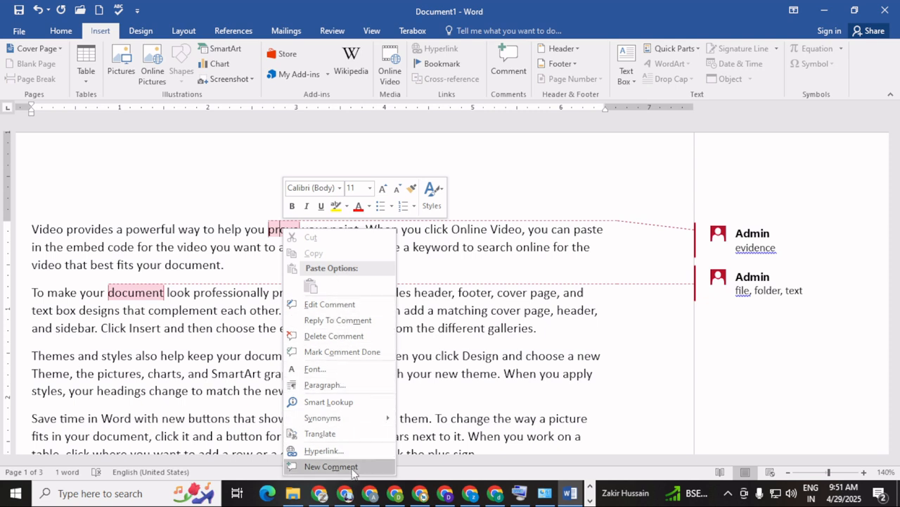
Undo nine times to remove the comments on 'prove', 'document' and 'look'
{"action": "left_click", "coordinate": [532, 159]}
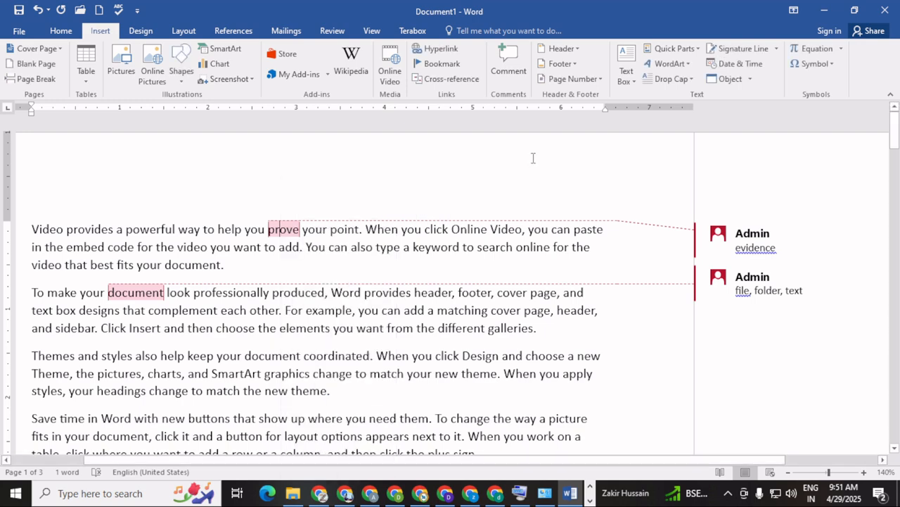
{"action": "left_click", "coordinate": [39, 10]}
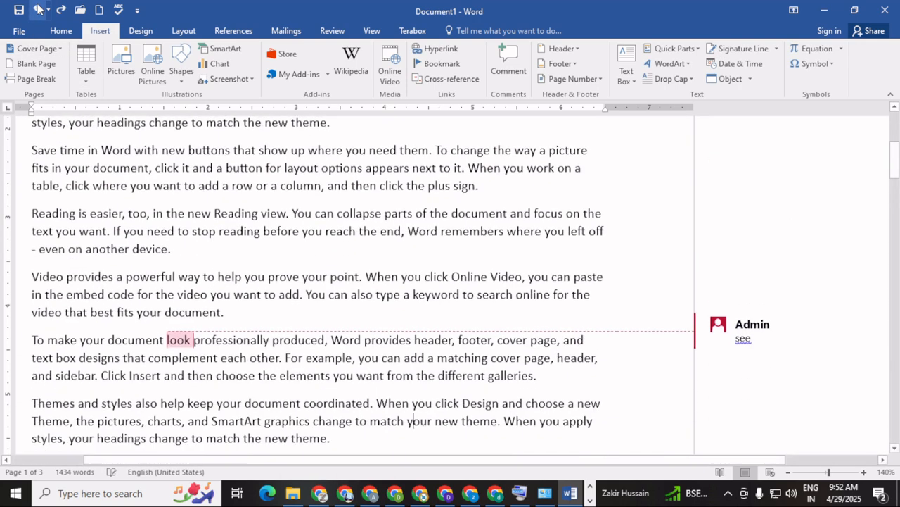
{"action": "left_click", "coordinate": [39, 10]}
{"action": "left_click", "coordinate": [38, 10]}
{"action": "left_click", "coordinate": [39, 10]}
{"action": "left_click", "coordinate": [39, 10]}
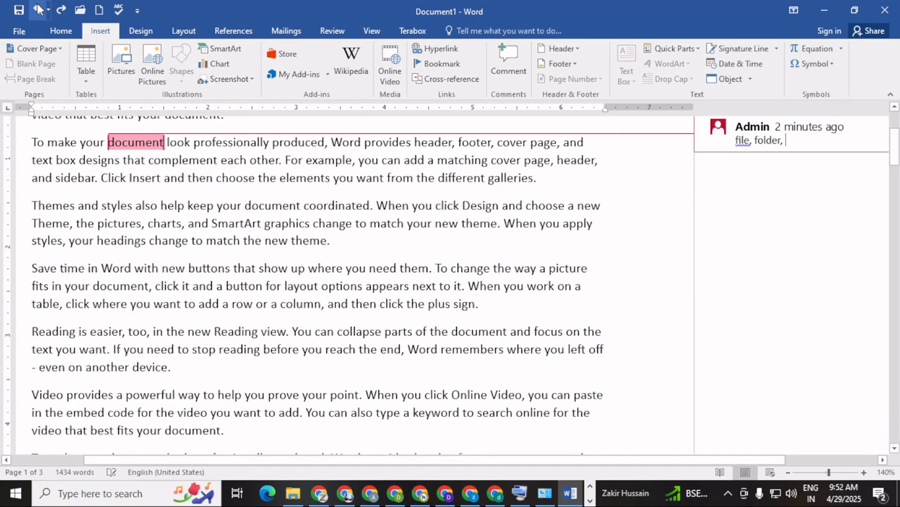
{"action": "left_click", "coordinate": [39, 10]}
{"action": "left_click", "coordinate": [39, 10]}
{"action": "left_click", "coordinate": [38, 10]}
{"action": "left_click", "coordinate": [38, 10]}
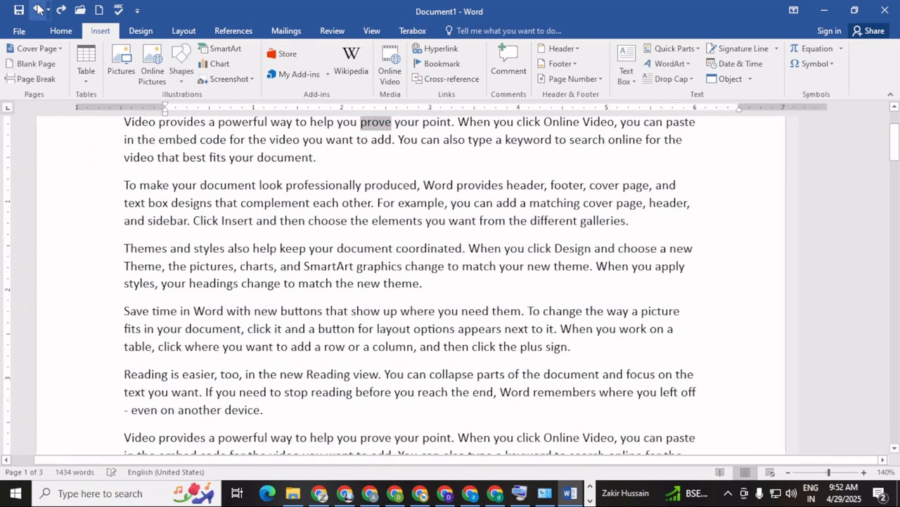
{"action": "left_click", "coordinate": [399, 213]}
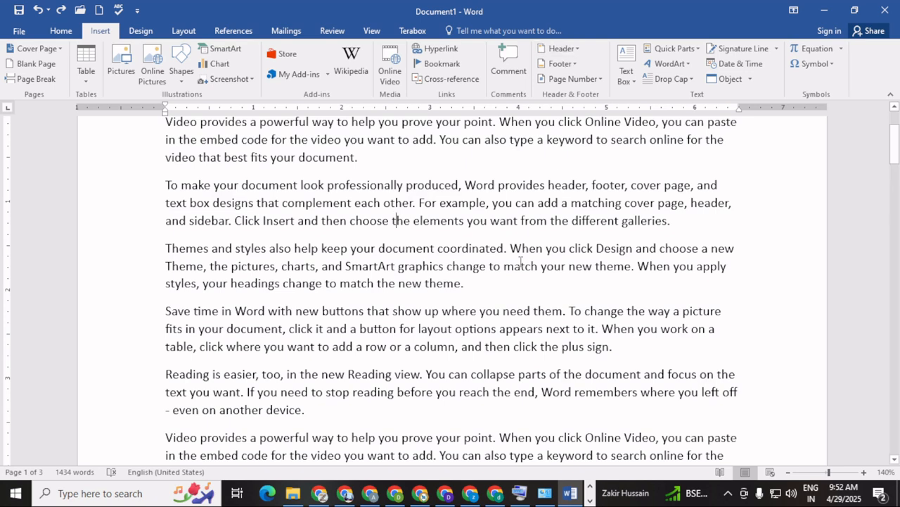
{"action": "scroll", "coordinate": [520, 263], "scroll_direction": "up", "scroll_amount": 2}
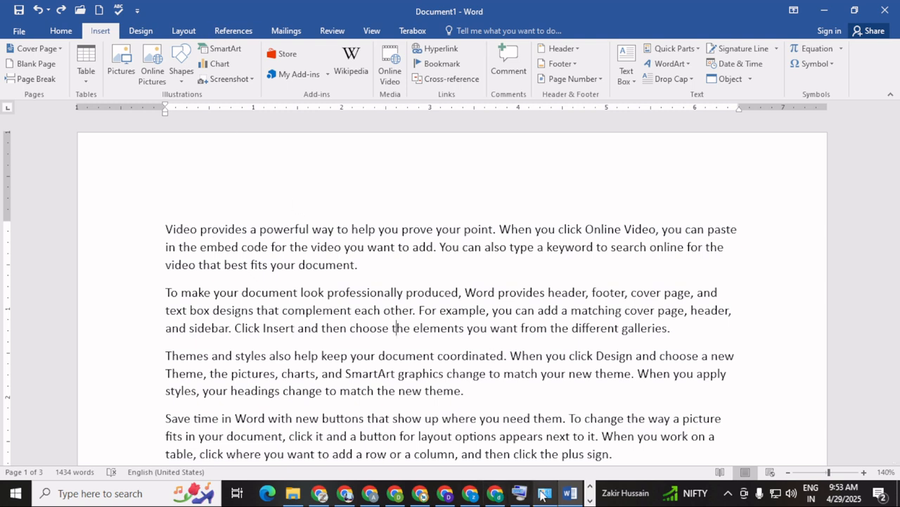
{"action": "mouse_move", "coordinate": [545, 494]}
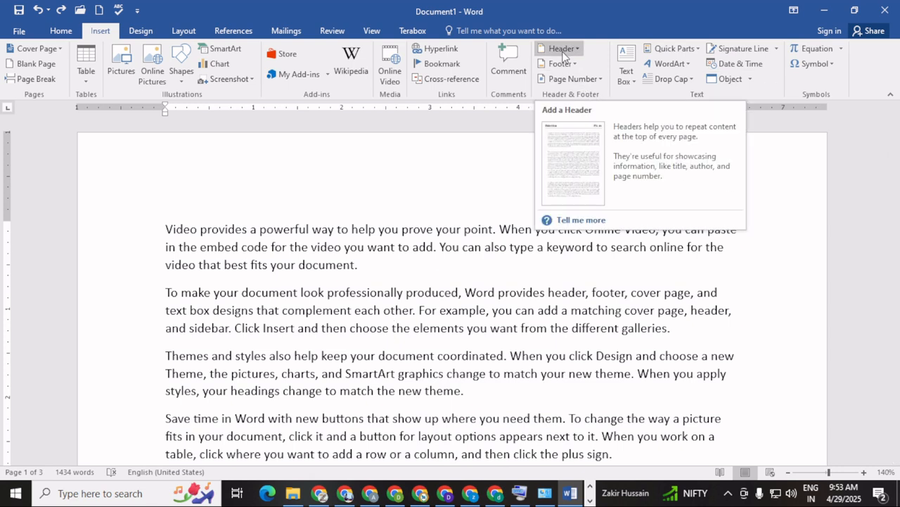
Create a new blank document
{"action": "left_click", "coordinate": [19, 32]}
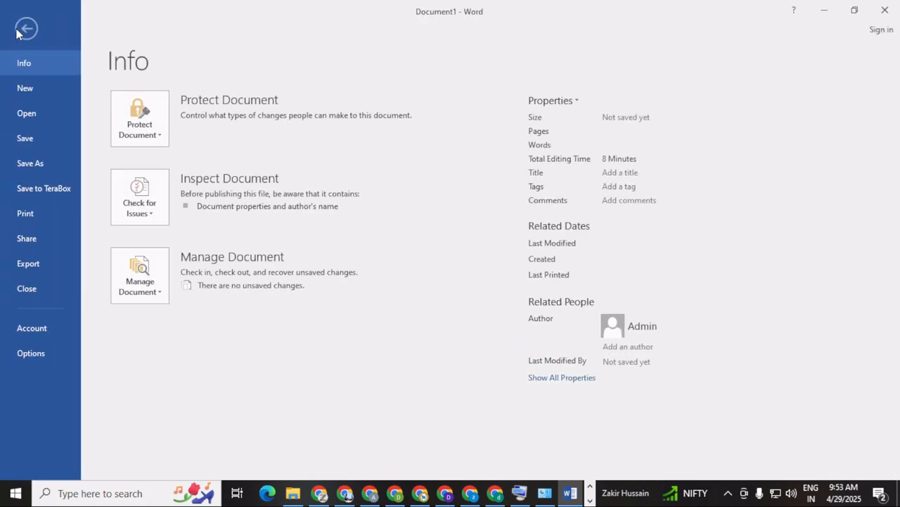
{"action": "left_click", "coordinate": [23, 92]}
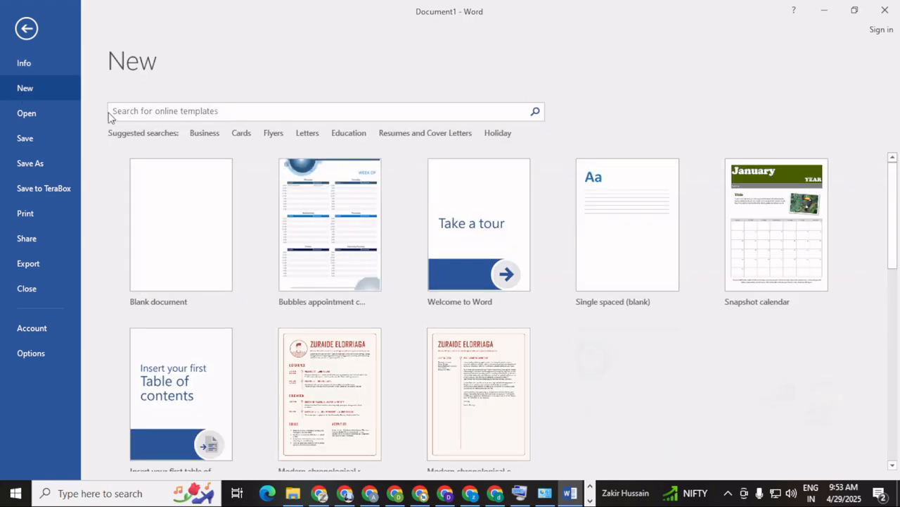
{"action": "left_click", "coordinate": [201, 237]}
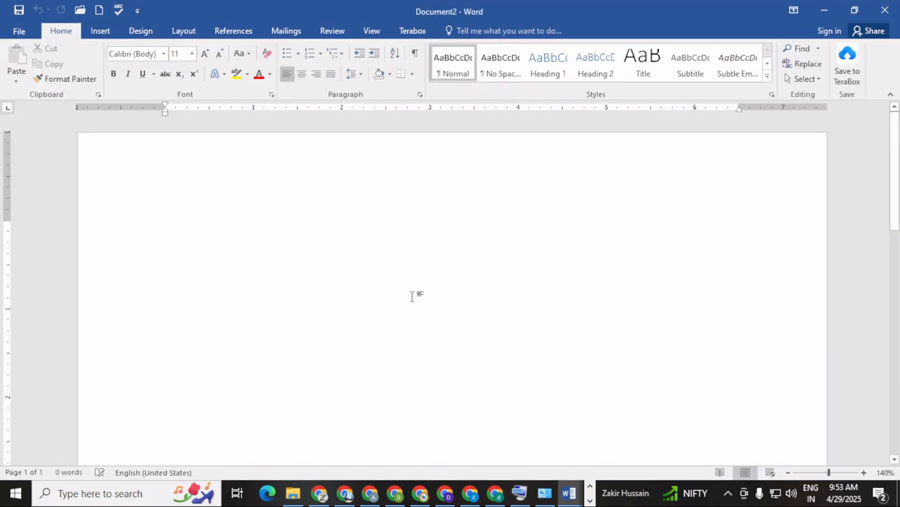
Insert the built-in Banded header design
{"action": "left_click", "coordinate": [99, 32]}
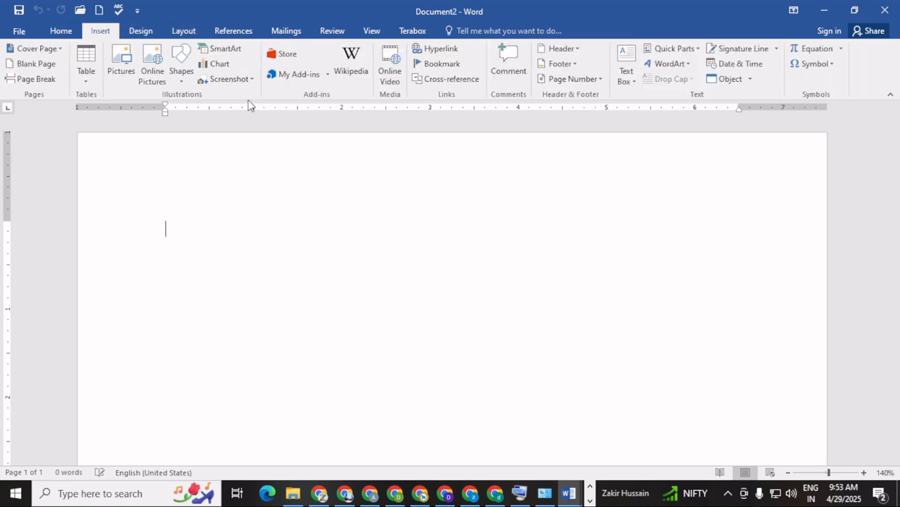
{"action": "left_click", "coordinate": [560, 49]}
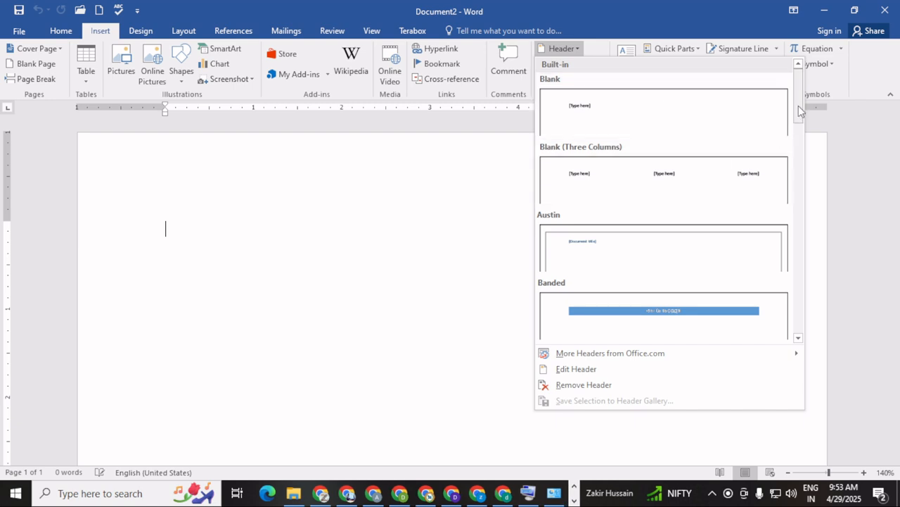
{"action": "left_click_drag", "start_coordinate": [800, 108], "coordinate": [748, 135]}
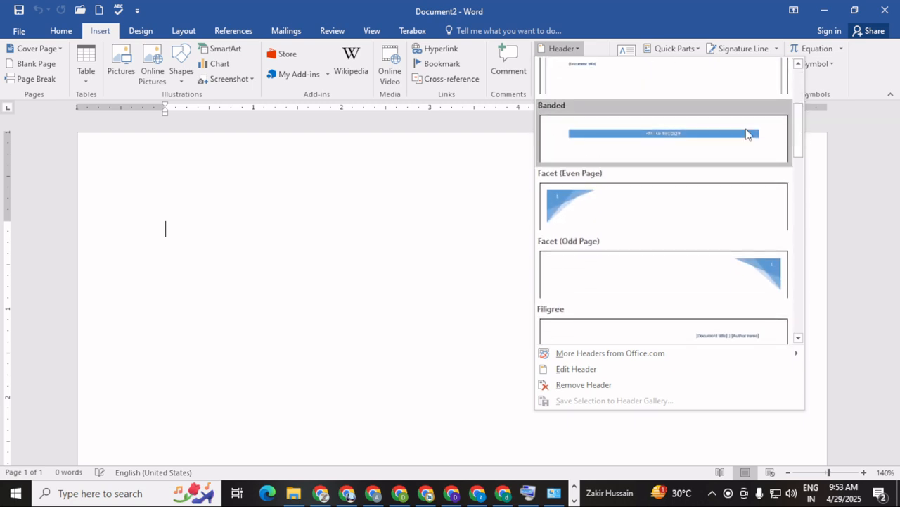
{"action": "left_click", "coordinate": [677, 140]}
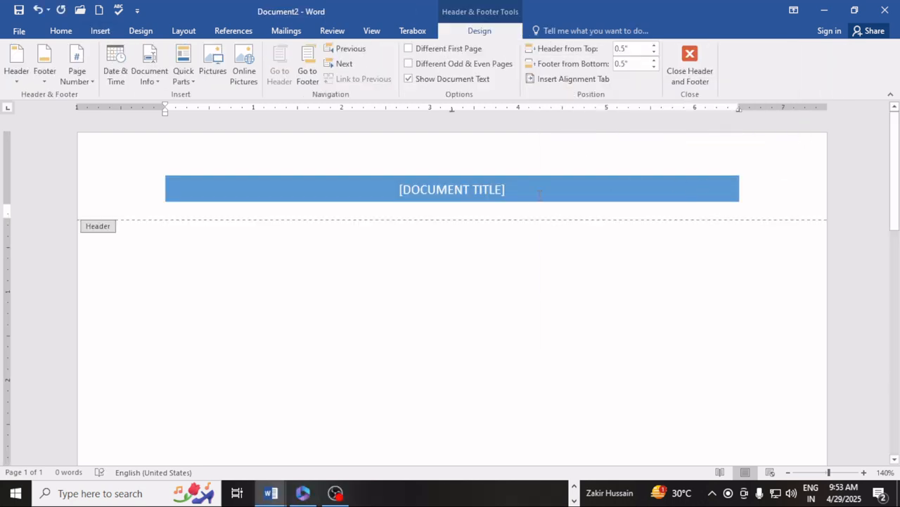
Type 'DIGITAL COMPUTER ACADEMY FARIDABAD' into the header title placeholder
{"action": "left_click", "coordinate": [473, 189]}
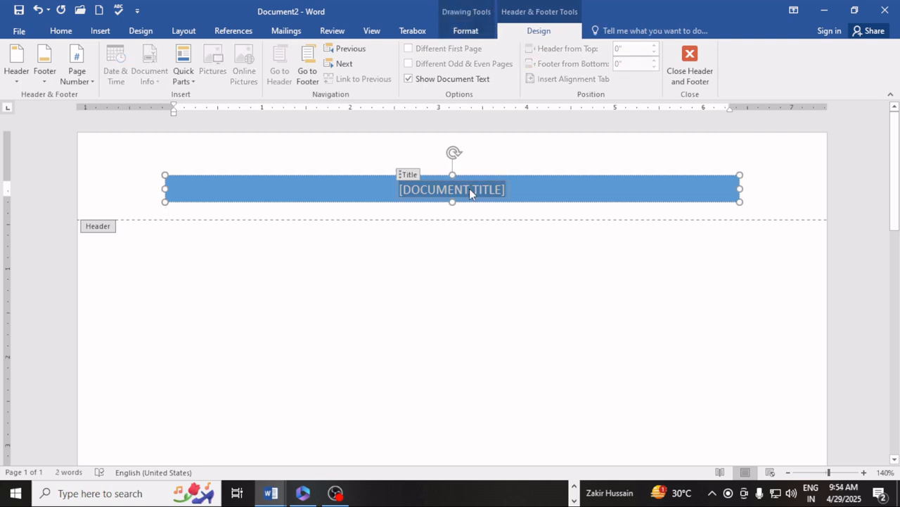
{"action": "type", "text": "DIG"}
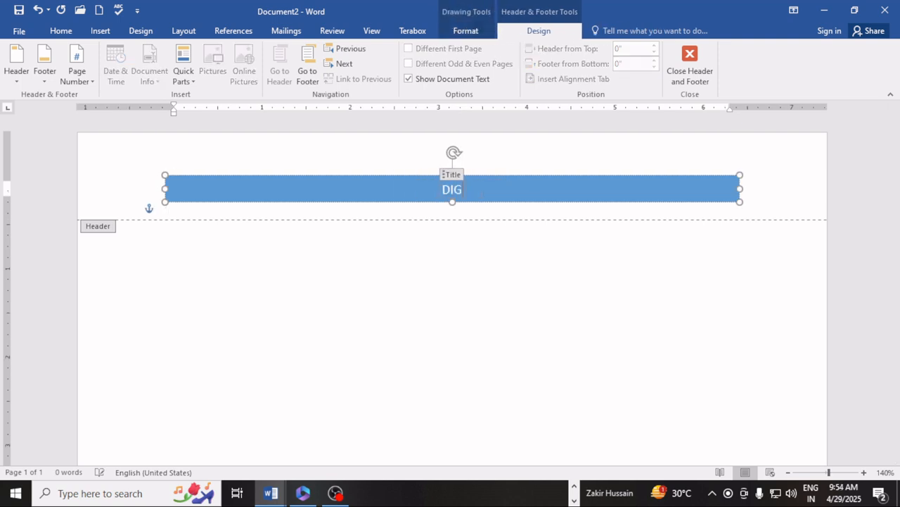
{"action": "type", "text": "ITAL COMPUTER"}
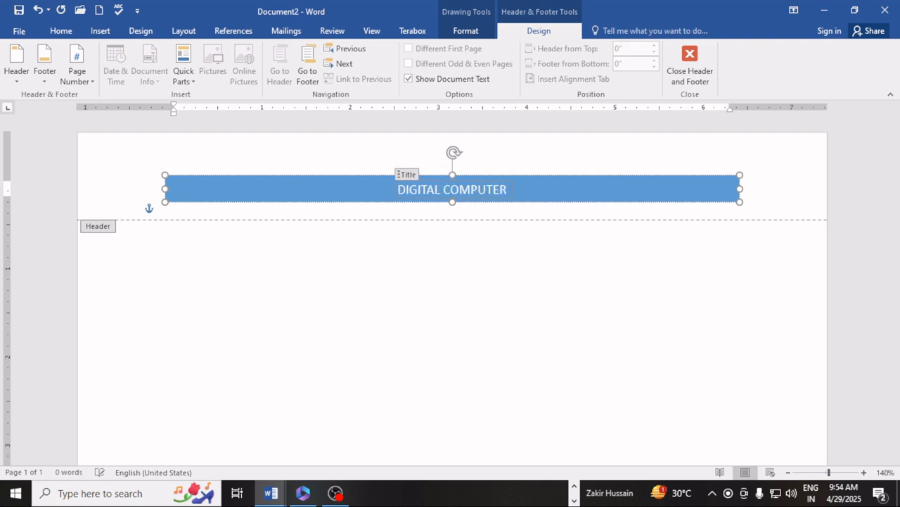
{"action": "type", "text": "  ACADEM"}
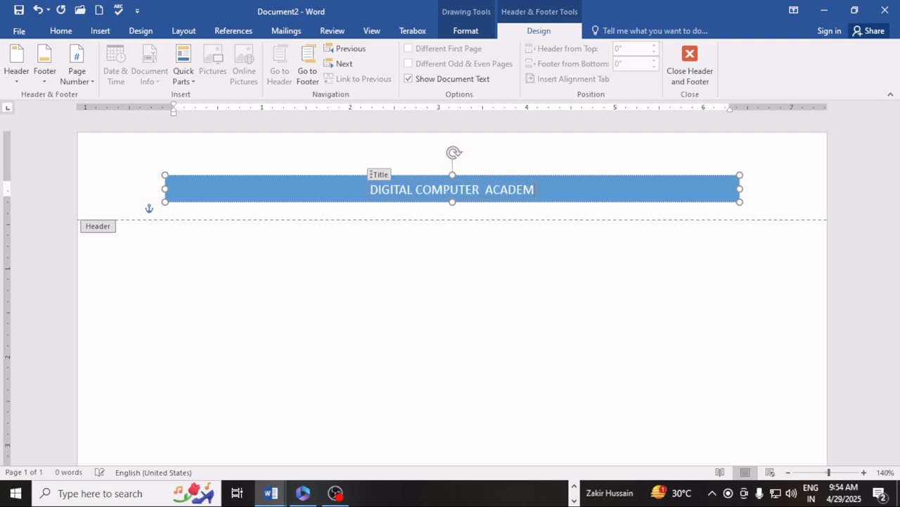
{"action": "type", "text": "Y FAR"}
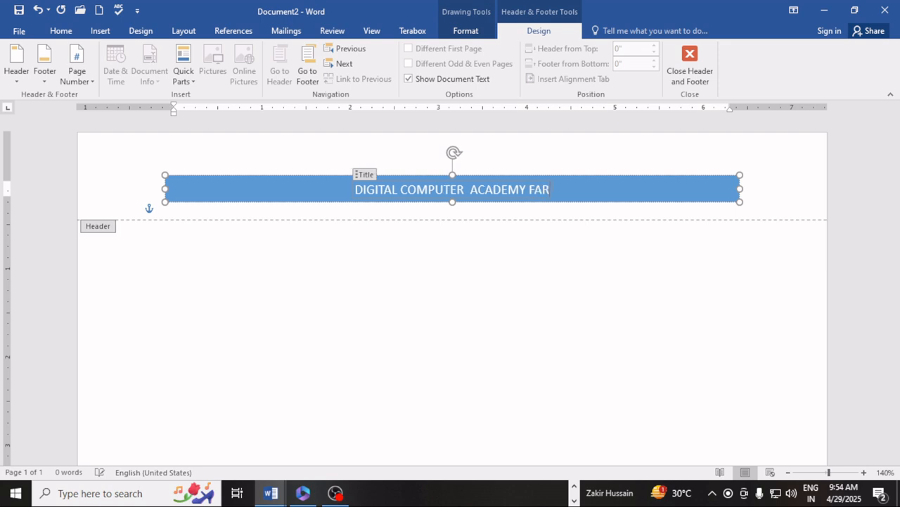
{"action": "type", "text": "IDABAD"}
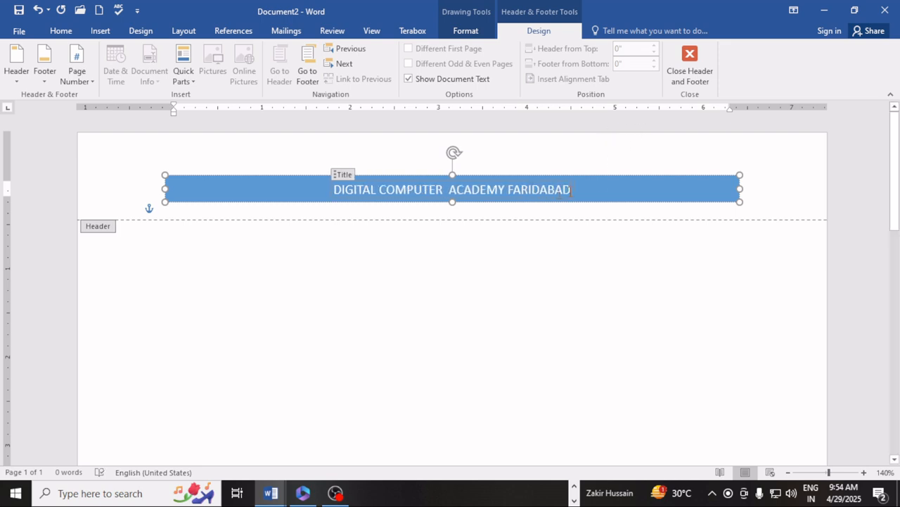
{"action": "left_click_drag", "start_coordinate": [571, 190], "coordinate": [338, 192]}
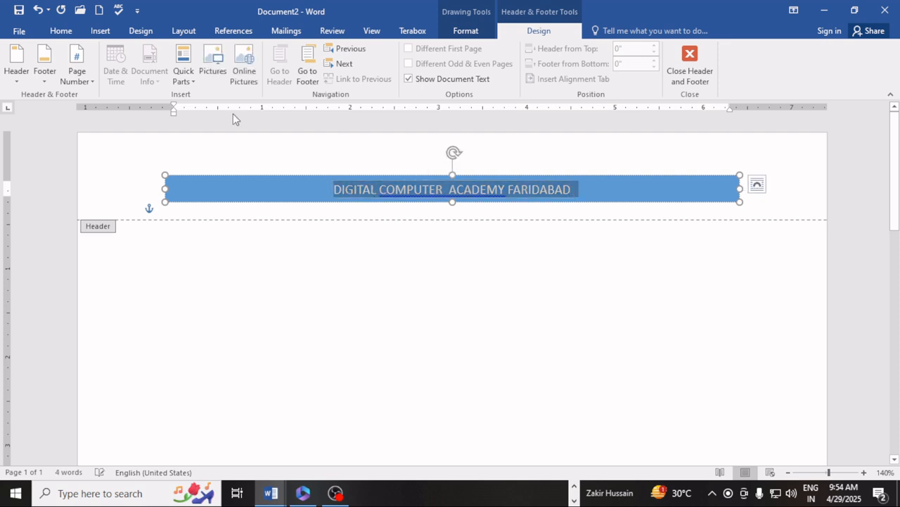
Grow the banner text to 22 pt and move to the empty header line below
{"action": "left_click", "coordinate": [61, 31]}
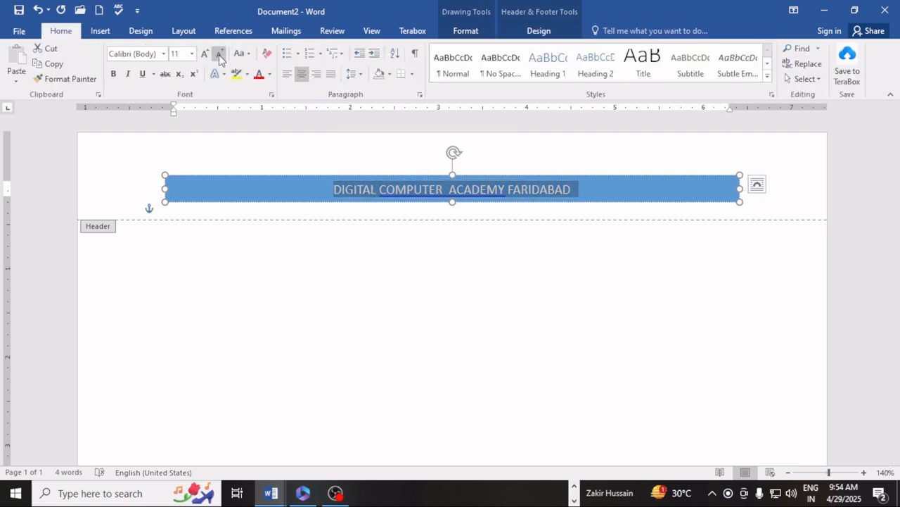
{"action": "left_click", "coordinate": [204, 55]}
{"action": "left_click", "coordinate": [204, 54]}
{"action": "left_click", "coordinate": [204, 55]}
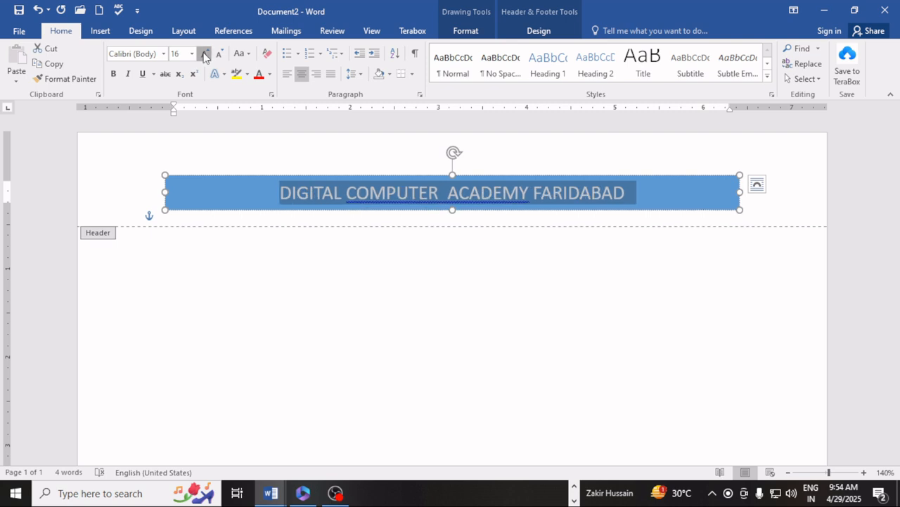
{"action": "left_click", "coordinate": [204, 55]}
{"action": "left_click", "coordinate": [204, 54]}
{"action": "left_click", "coordinate": [204, 55]}
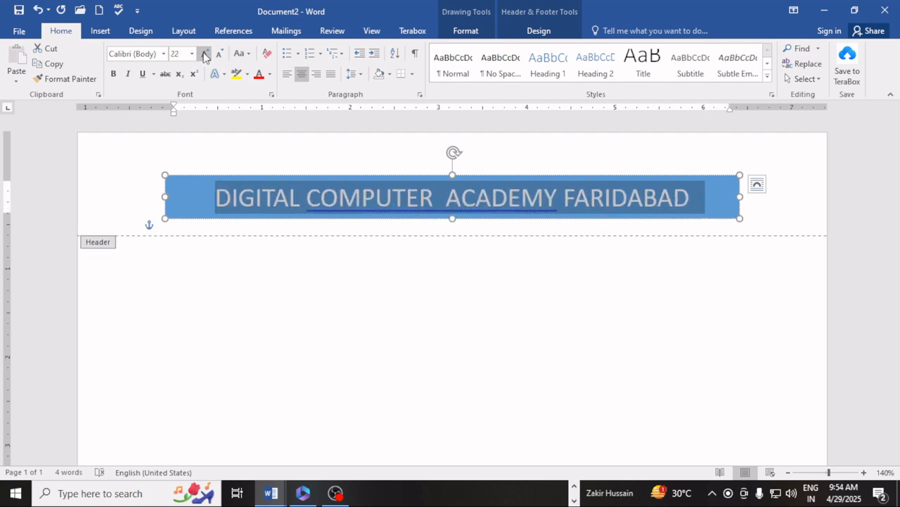
{"action": "left_click", "coordinate": [710, 196]}
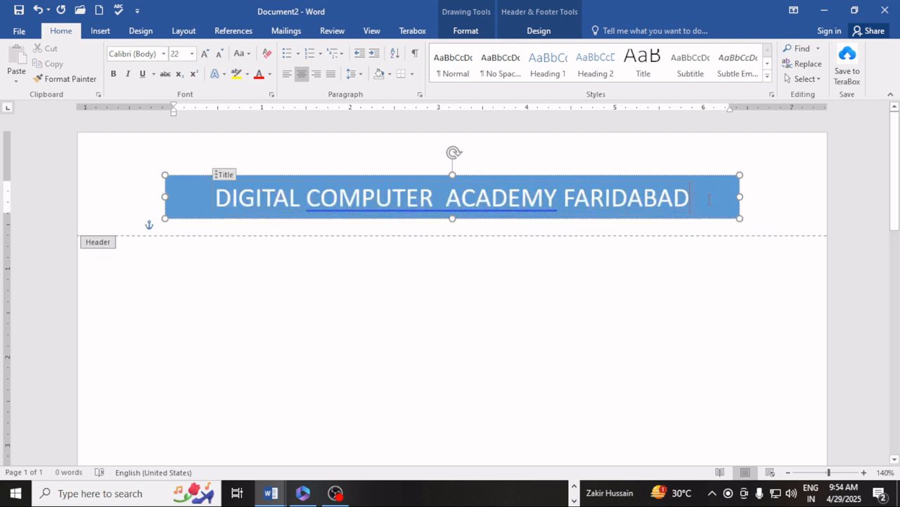
{"action": "left_click", "coordinate": [778, 197]}
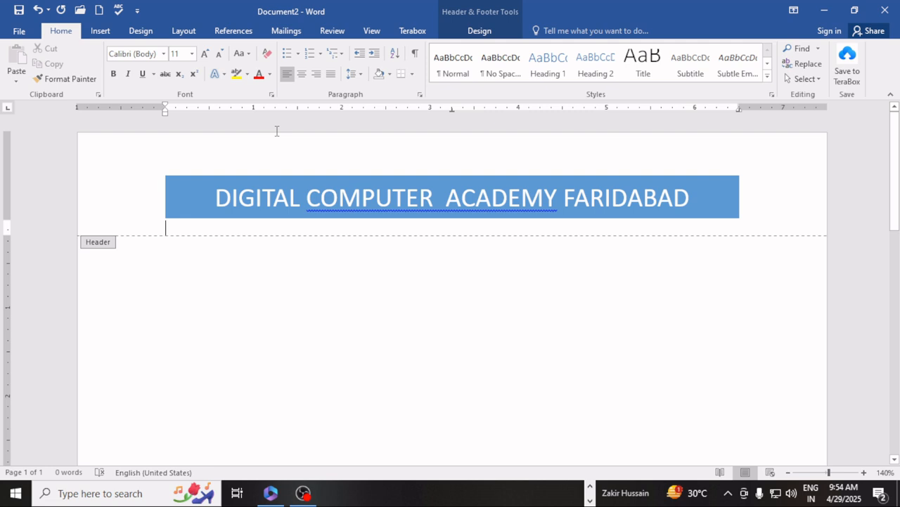
Add the address, contact number and website line at 10 pt, then exit the header
{"action": "type", "text": "B1"}
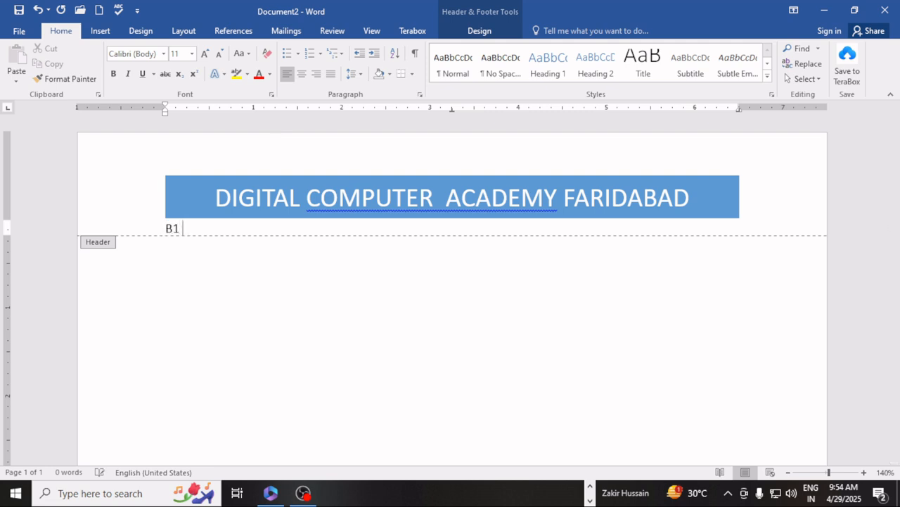
{"action": "type", "text": " SECTOR 56 FAR"}
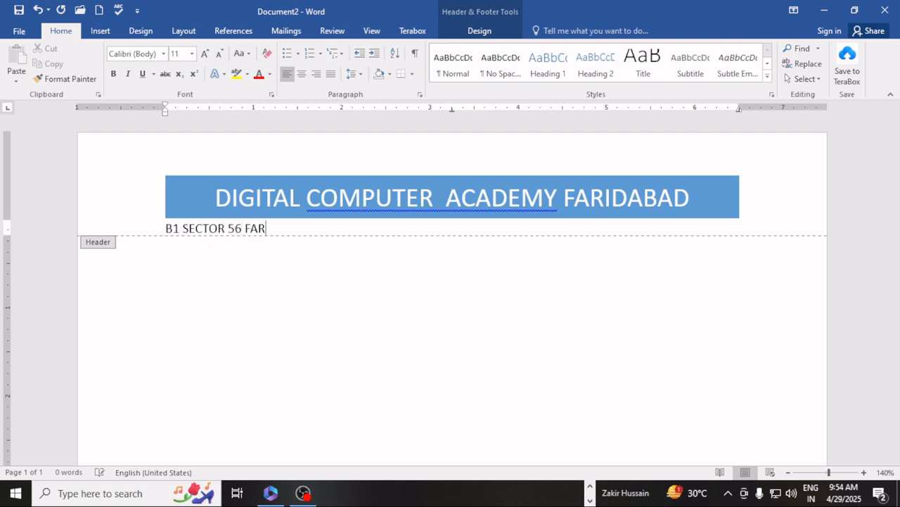
{"action": "type", "text": "IDABAD HARYAN"}
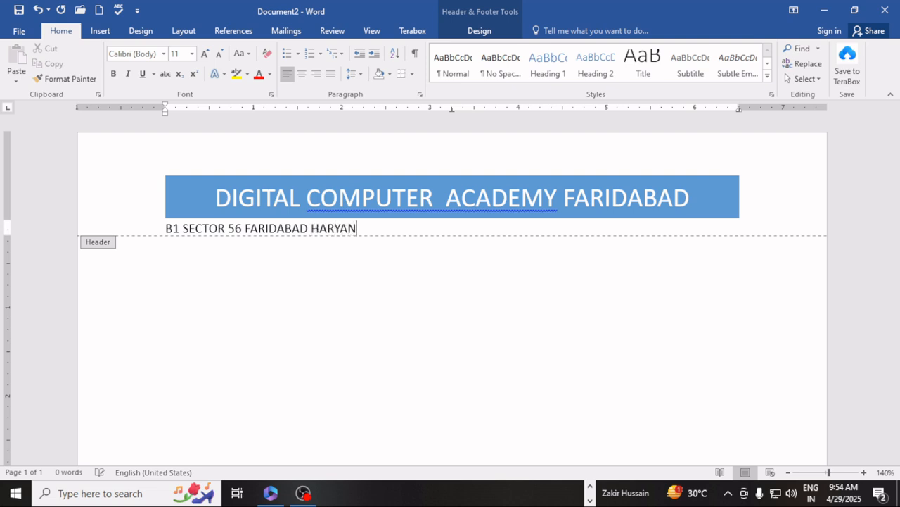
{"action": "type", "text": "A 121004 "}
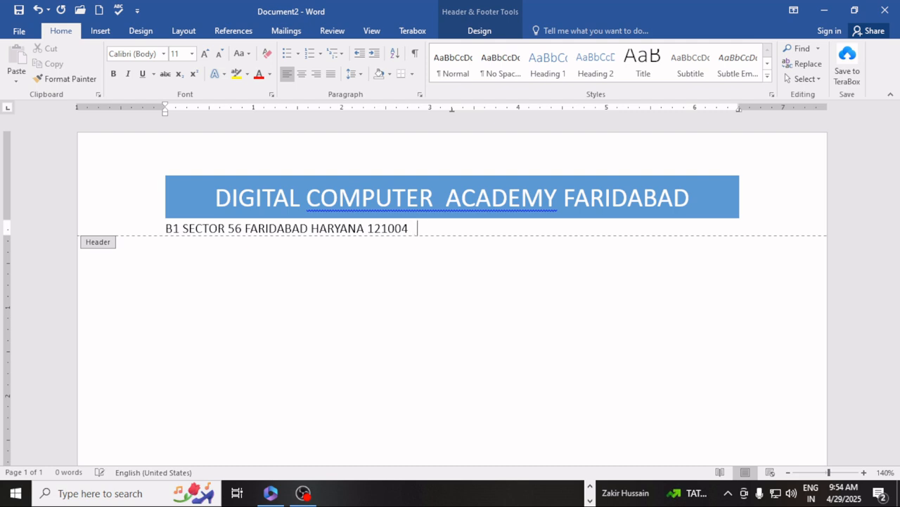
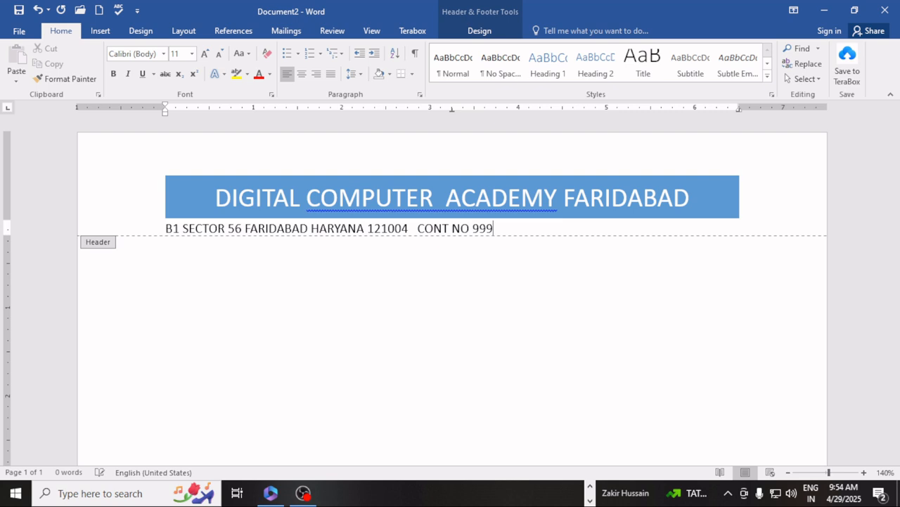
{"action": "type", "text": "WWW"}
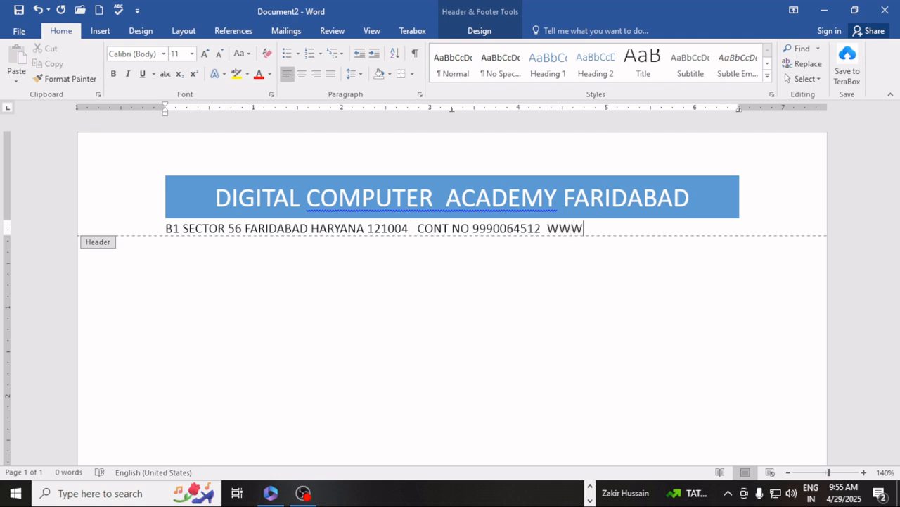
{"action": "type", "text": ".DIGITALCOMP"}
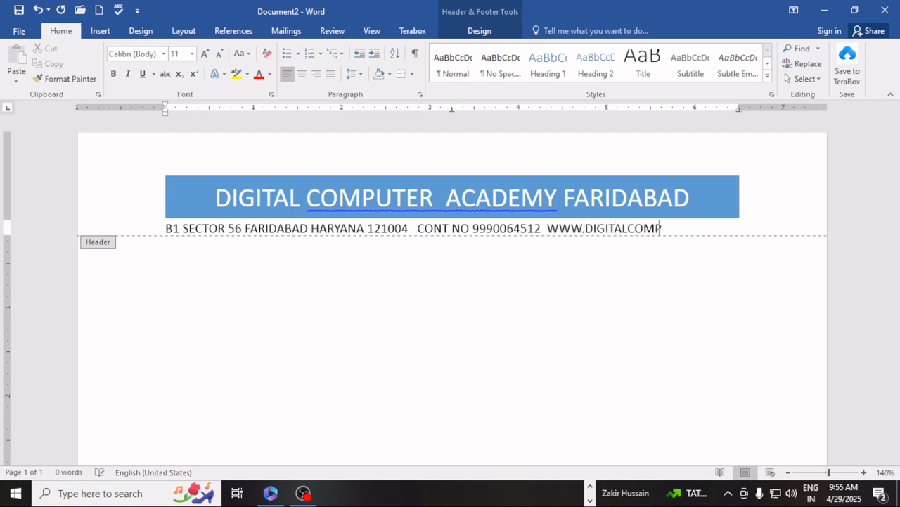
{"action": "type", "text": "UTERACADEMY"}
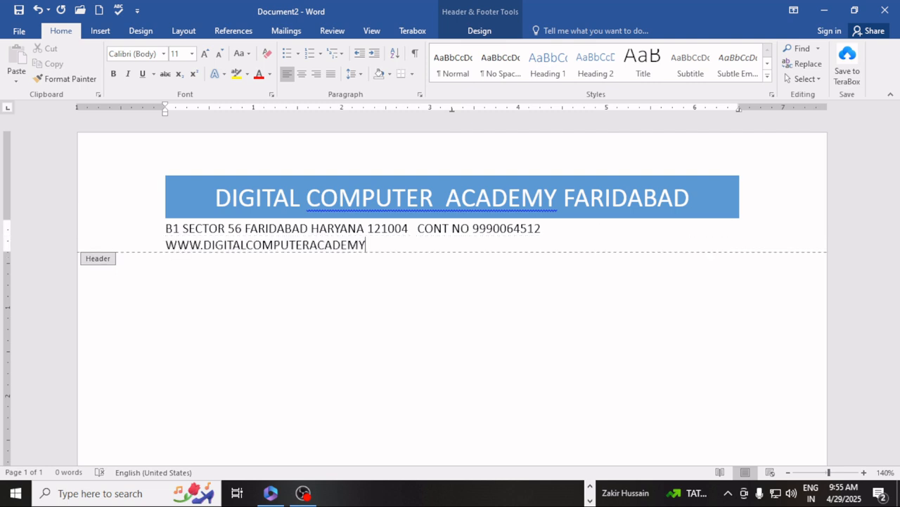
{"action": "type", "text": ".COM"}
{"action": "triple_click", "coordinate": [290, 236]}
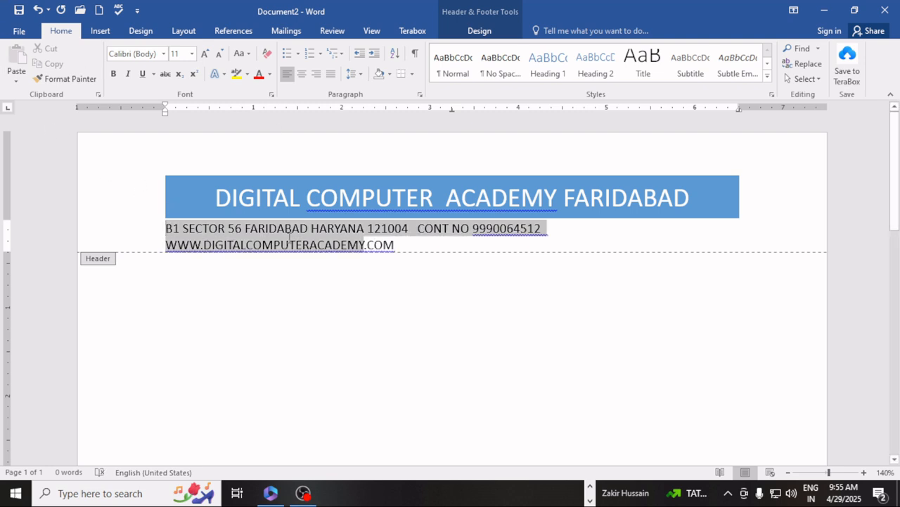
{"action": "key", "text": "ctrl+a"}
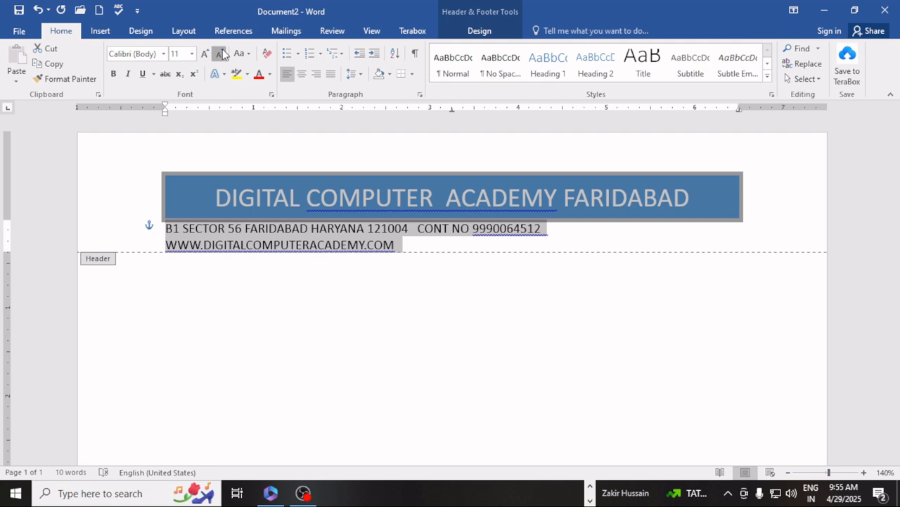
{"action": "left_click", "coordinate": [220, 54]}
{"action": "left_click", "coordinate": [735, 231]}
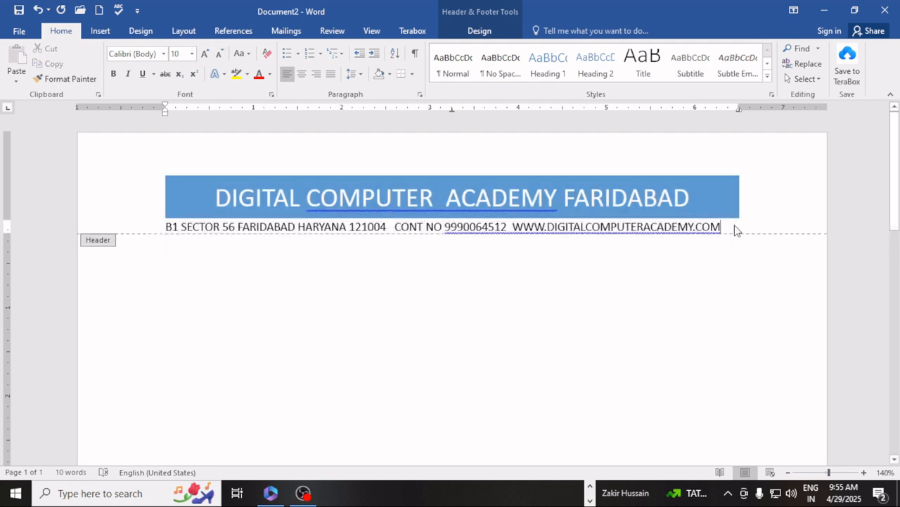
{"action": "double_click", "coordinate": [419, 356]}
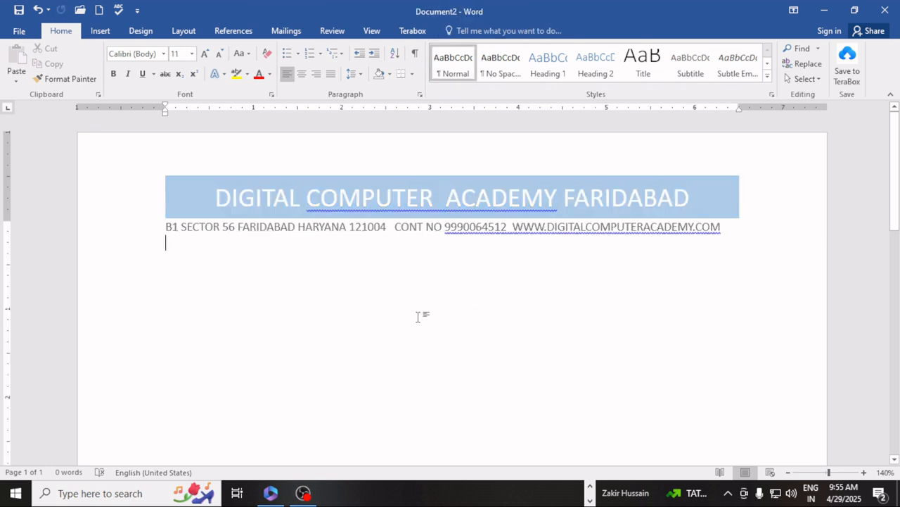
{"action": "scroll", "coordinate": [423, 282], "scroll_direction": "down", "scroll_amount": 10}
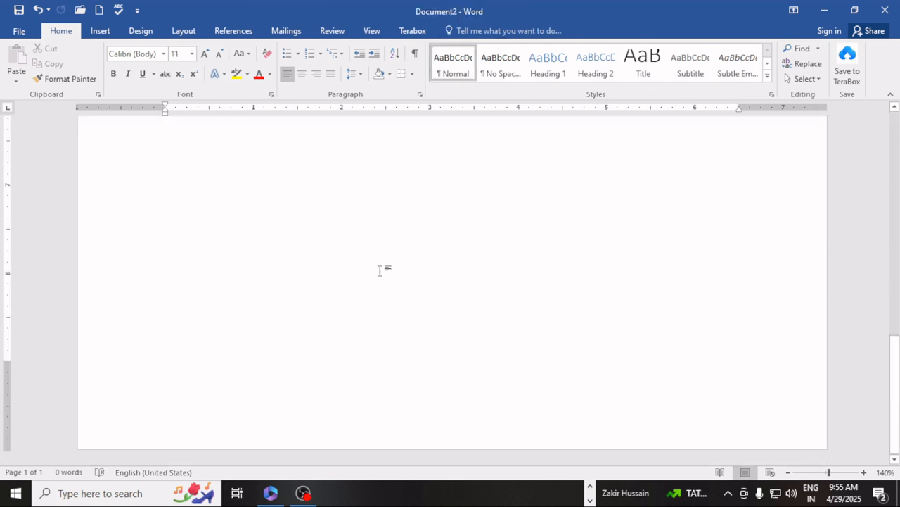
Insert page breaks so Document2 runs to four pages, then return to page 1's empty body
{"action": "key", "text": "ctrl+Return"}
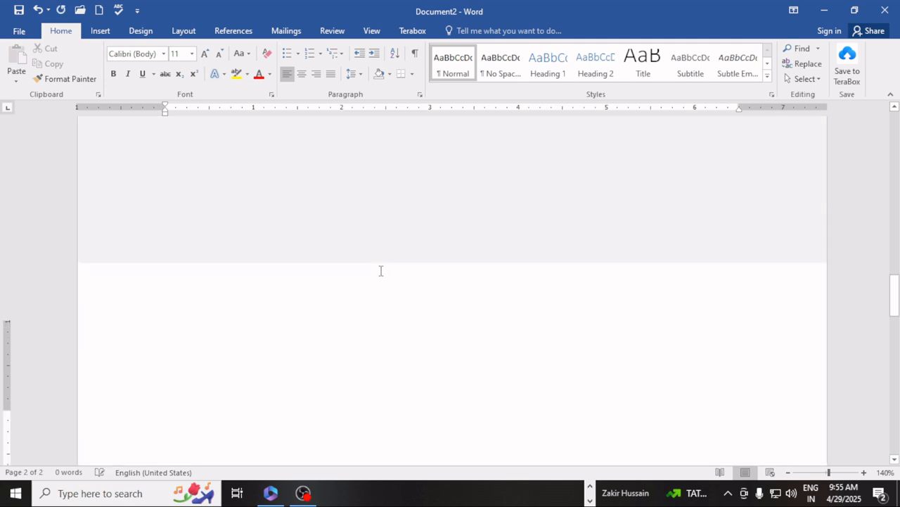
{"action": "key", "text": "ctrl+Return"}
{"action": "key", "text": "ctrl+Return"}
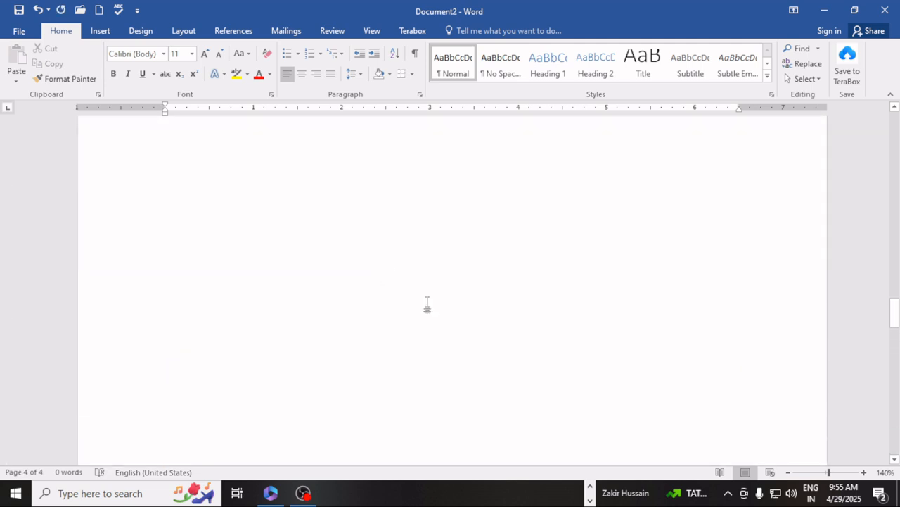
{"action": "scroll", "coordinate": [427, 303], "scroll_direction": "up", "scroll_amount": 8}
{"action": "scroll", "coordinate": [427, 303], "scroll_direction": "up", "scroll_amount": 15}
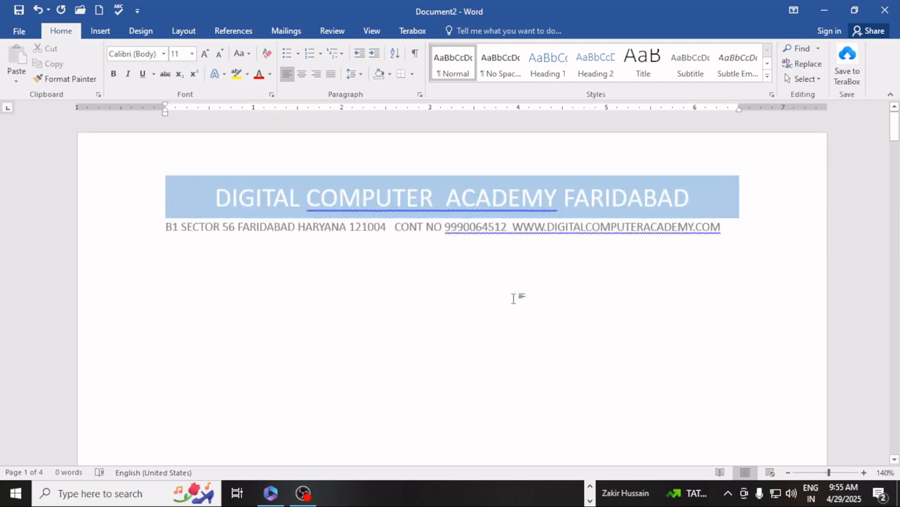
{"action": "left_click", "coordinate": [518, 298]}
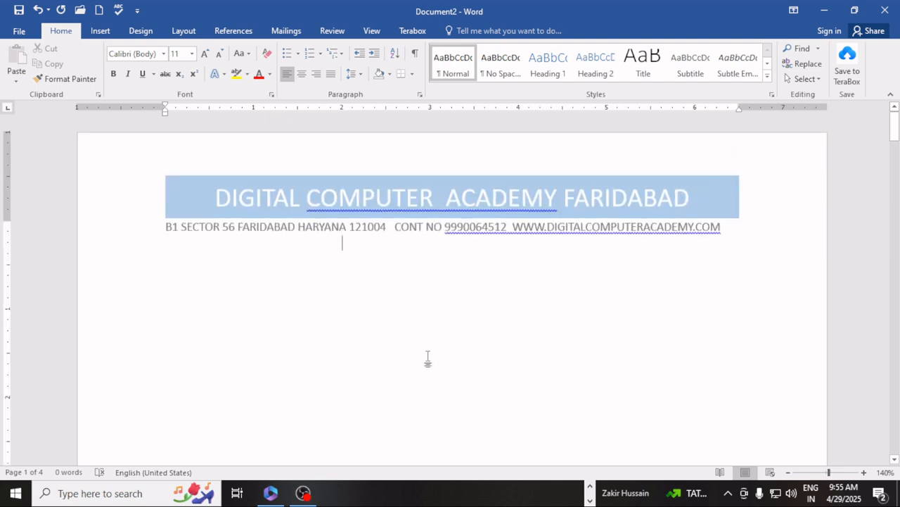
{"action": "triple_click", "coordinate": [443, 324]}
{"action": "left_click", "coordinate": [410, 206]}
Shrink the header's address line to 9 pt and space out its address, contact and website parts
{"action": "double_click", "coordinate": [412, 204]}
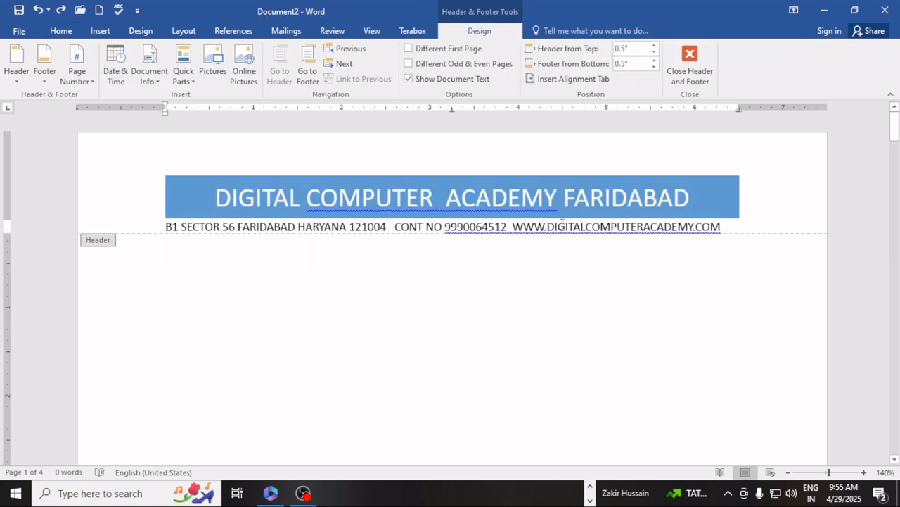
{"action": "left_click_drag", "start_coordinate": [162, 227], "coordinate": [726, 241]}
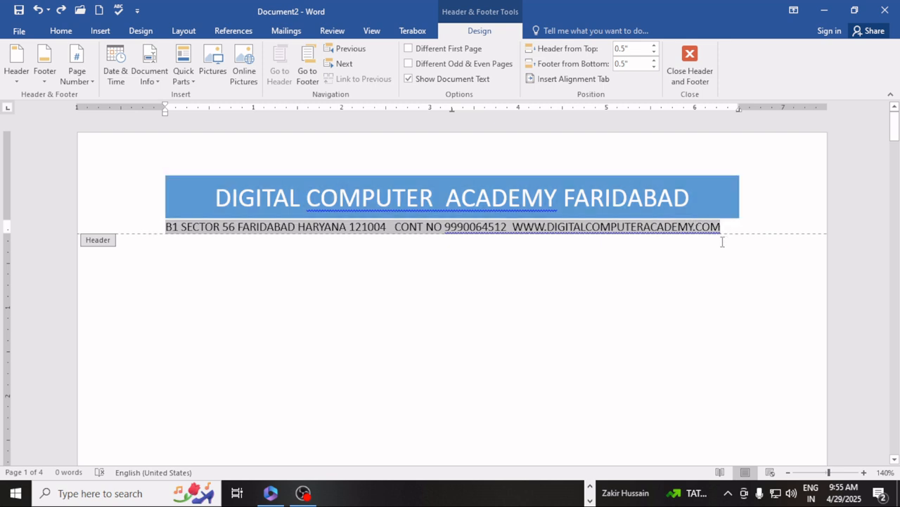
{"action": "left_click", "coordinate": [60, 32]}
{"action": "left_click", "coordinate": [220, 54]}
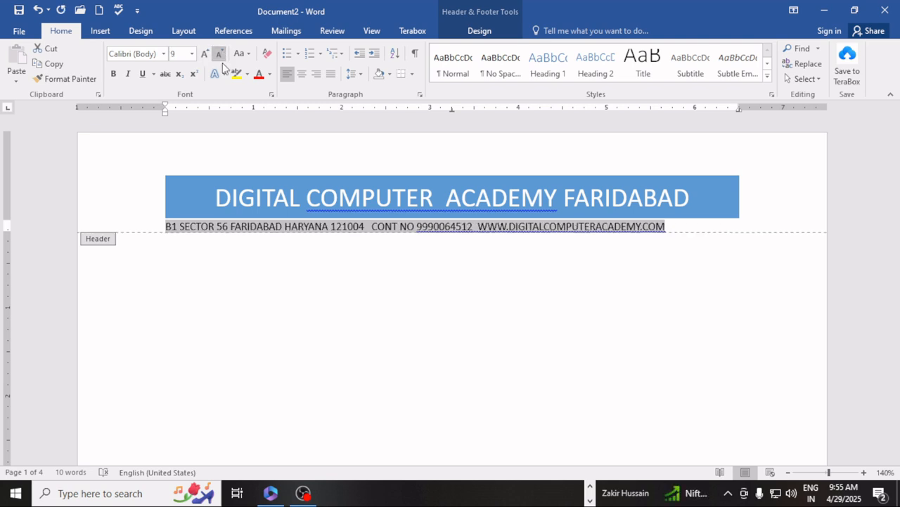
{"action": "left_click", "coordinate": [370, 226]}
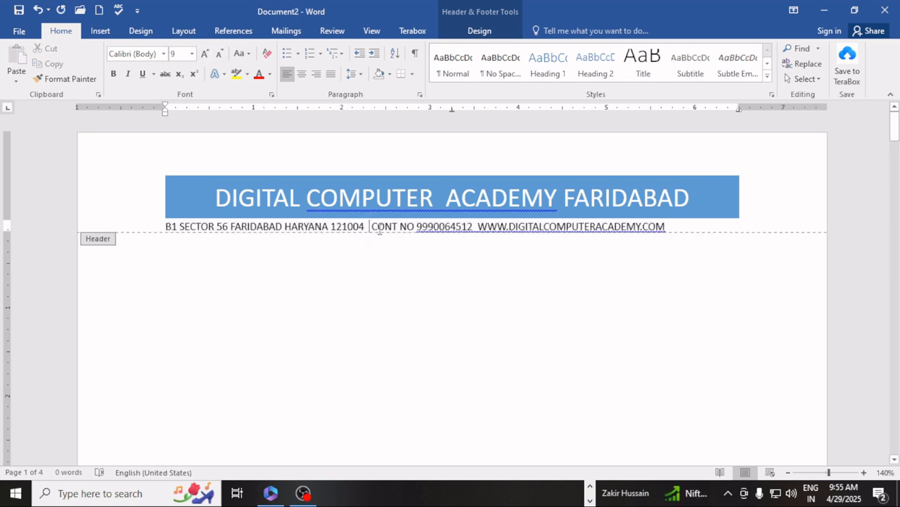
{"action": "left_click", "coordinate": [478, 226]}
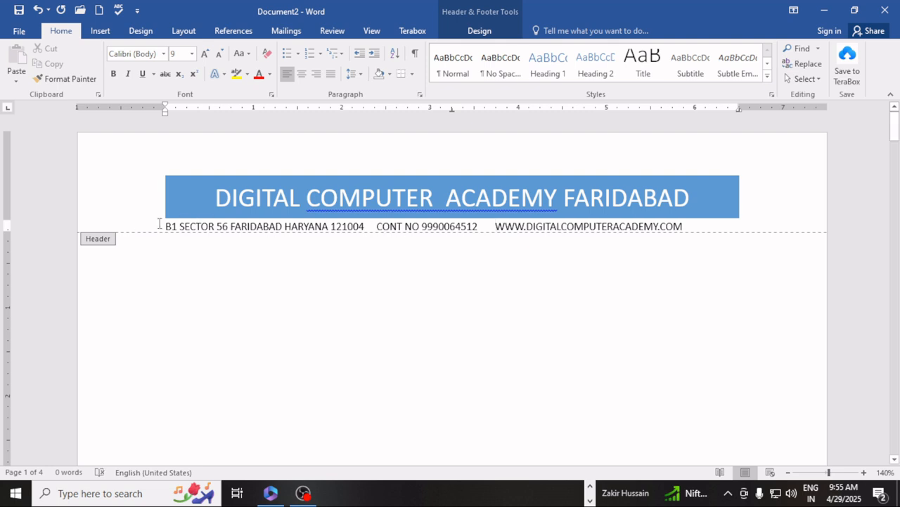
Centre the address line under the blue banner and close the header
{"action": "left_click_drag", "start_coordinate": [167, 226], "coordinate": [685, 235]}
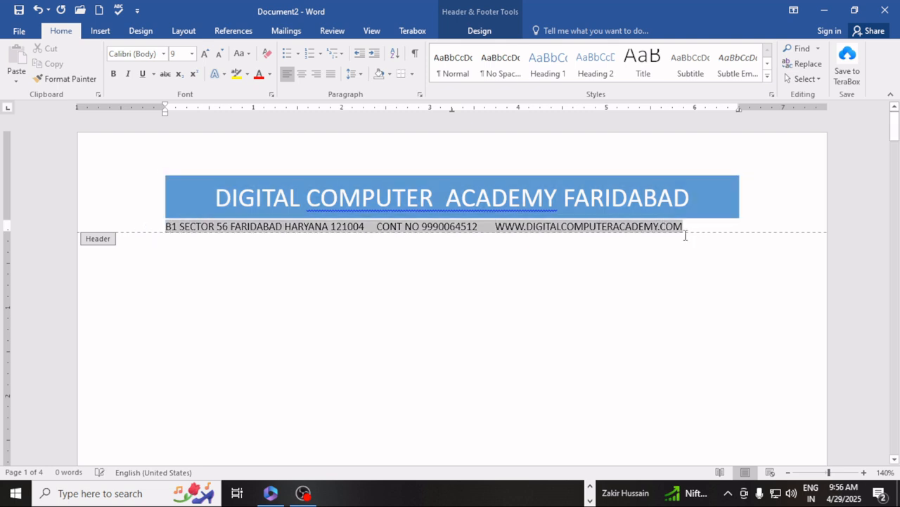
{"action": "left_click", "coordinate": [301, 74]}
{"action": "left_click", "coordinate": [361, 197]}
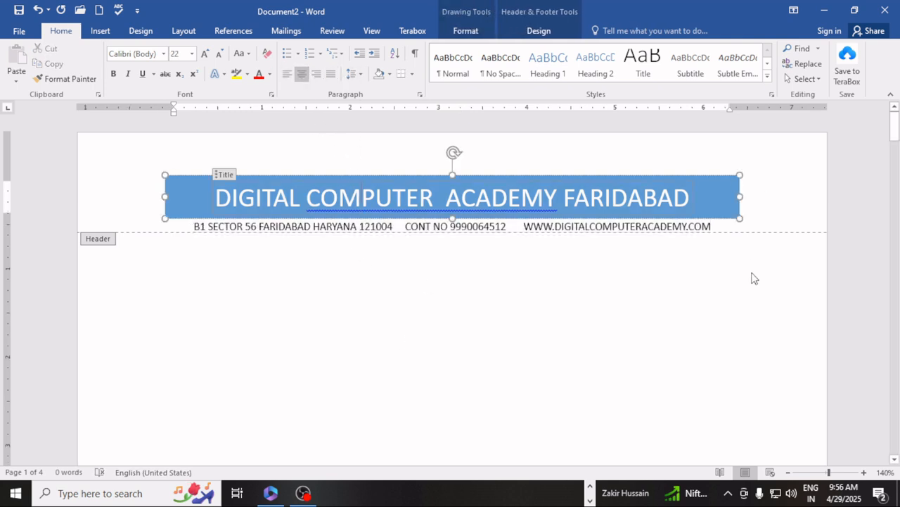
{"action": "double_click", "coordinate": [374, 336]}
Insert the built-in Filigree footer design from the Insert tab's footer gallery
{"action": "scroll", "coordinate": [310, 351], "scroll_direction": "down", "scroll_amount": 12}
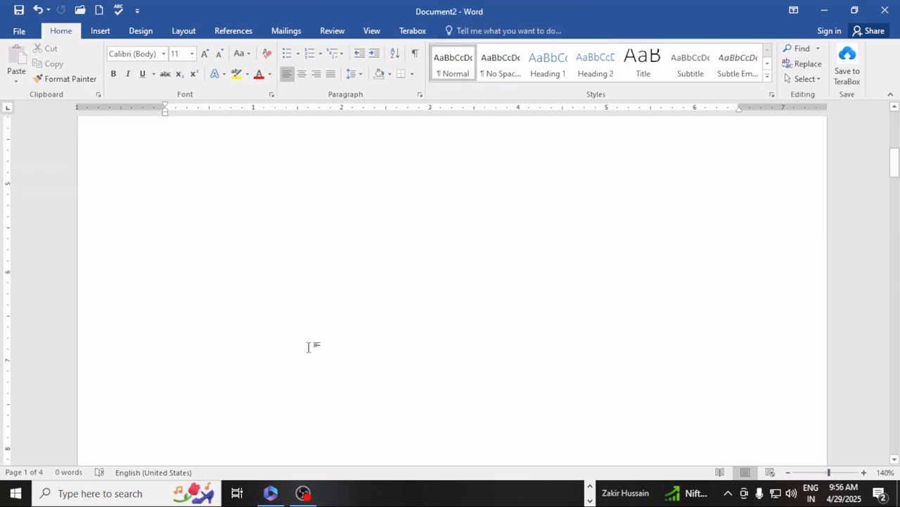
{"action": "scroll", "coordinate": [316, 352], "scroll_direction": "down", "scroll_amount": 5}
{"action": "left_click", "coordinate": [100, 33]}
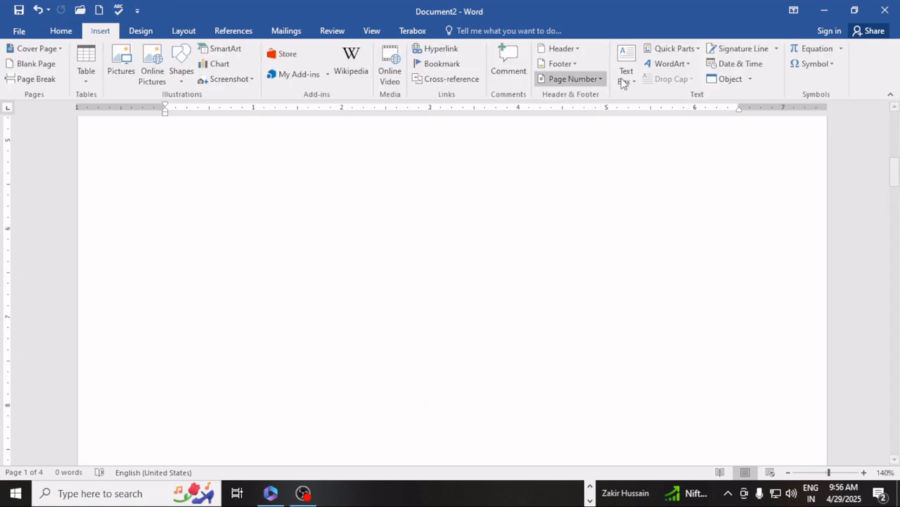
{"action": "left_click", "coordinate": [560, 64]}
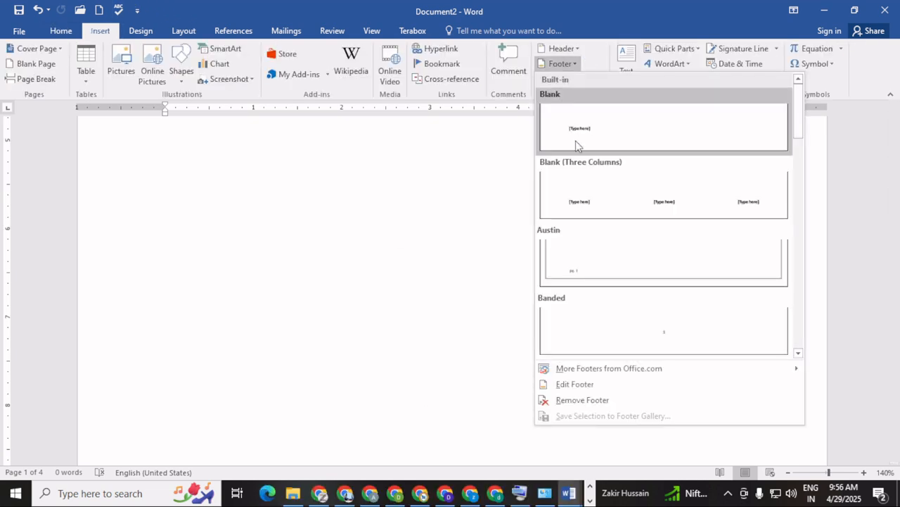
{"action": "left_click_drag", "start_coordinate": [798, 128], "coordinate": [806, 192]}
{"action": "left_click", "coordinate": [671, 225]}
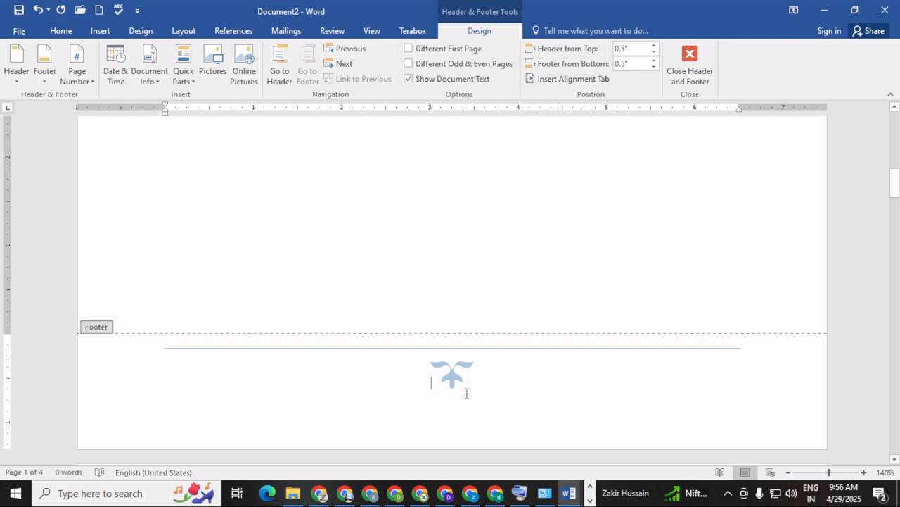
Type the course list 'MICROSOFT OFFICE TALLY GST WEB DESIGN' into the footer
{"action": "type", "text": "M"}
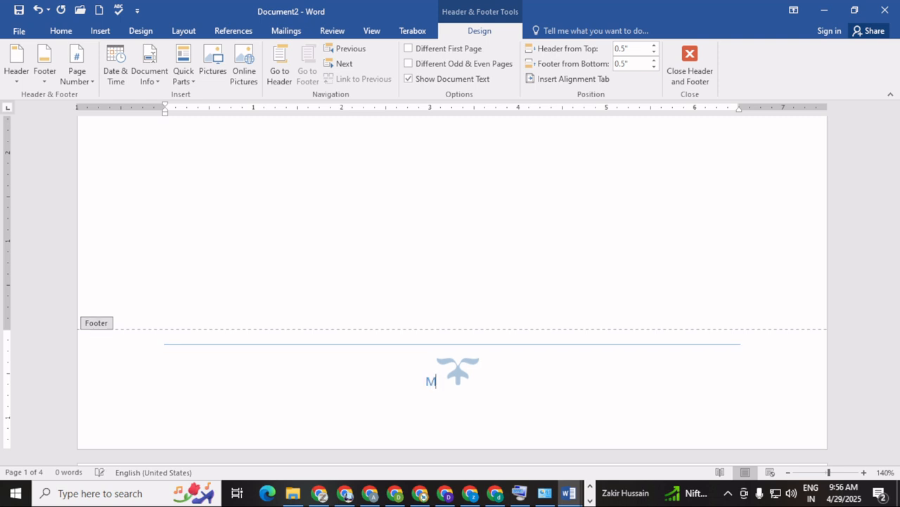
{"action": "type", "text": "ICROSFT"}
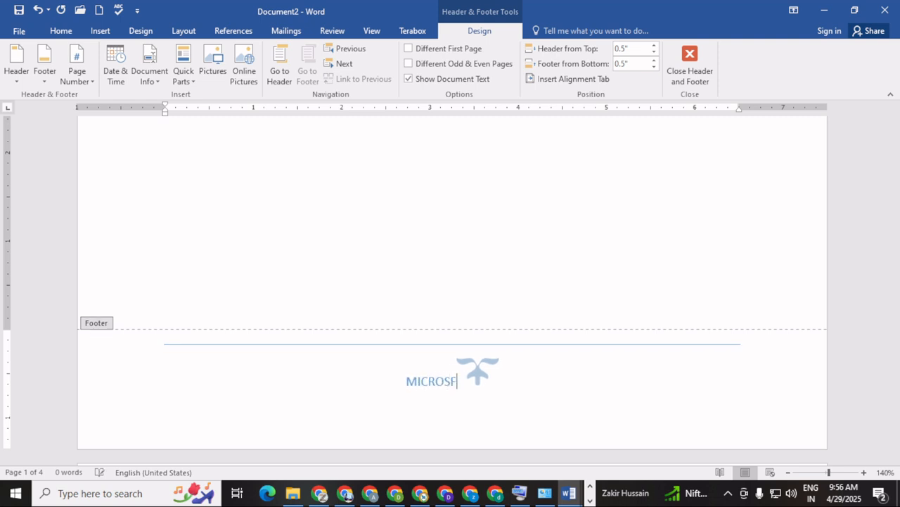
{"action": "key", "text": "BackSpace"}
{"action": "key", "text": "BackSpace"}
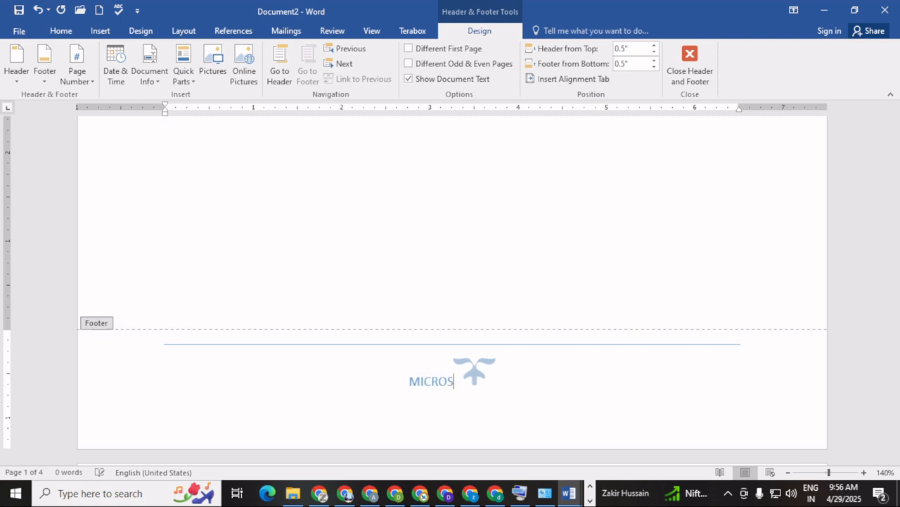
{"action": "type", "text": "OFT OFFI"}
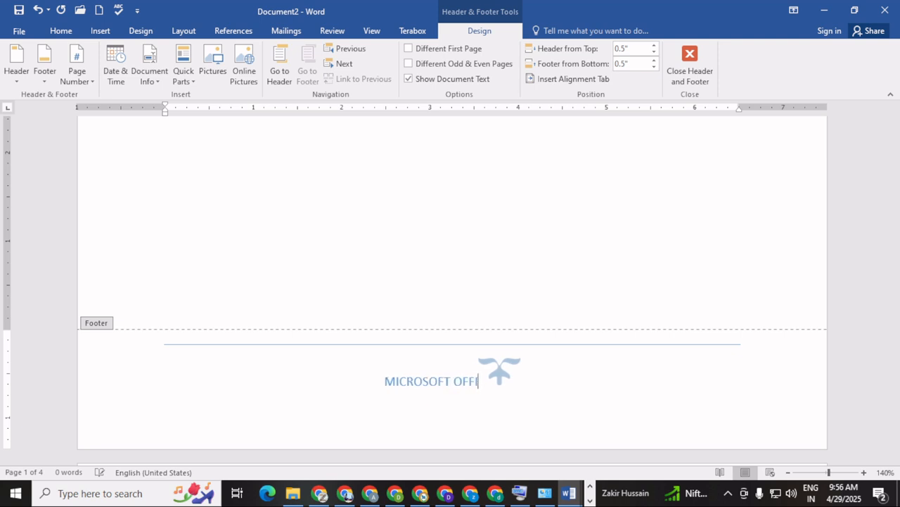
{"action": "type", "text": "CE     "}
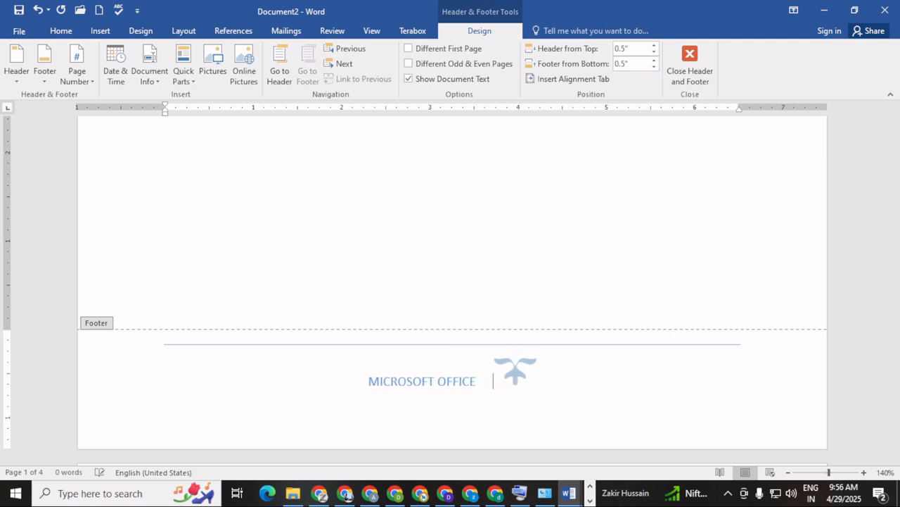
{"action": "type", "text": " TALL"}
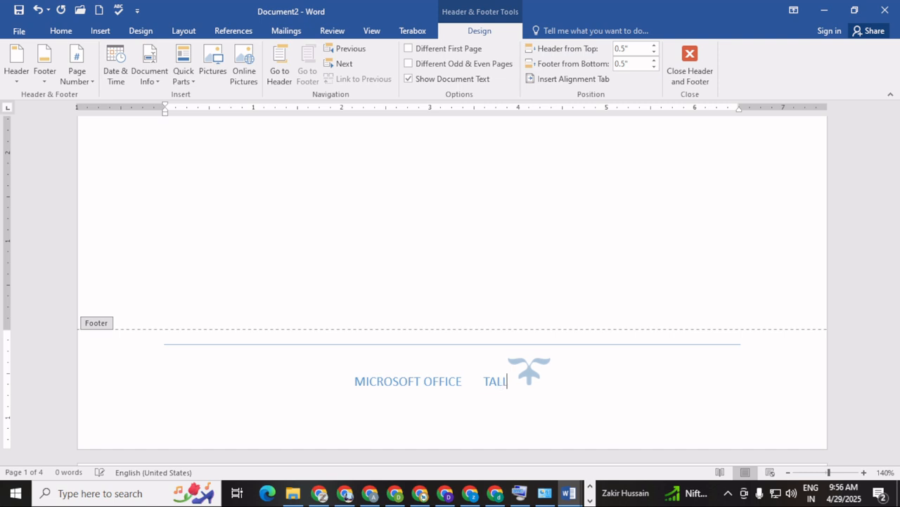
{"action": "type", "text": "Y GST      "}
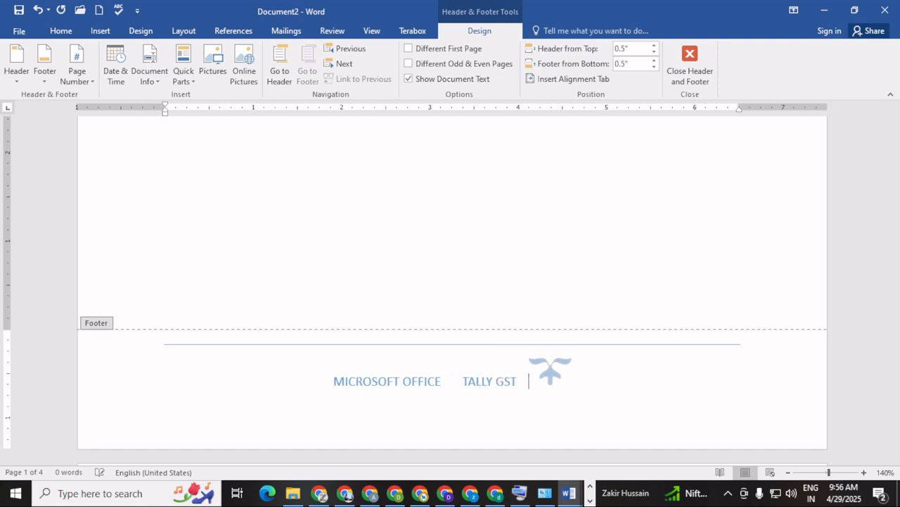
{"action": "type", "text": "WE"}
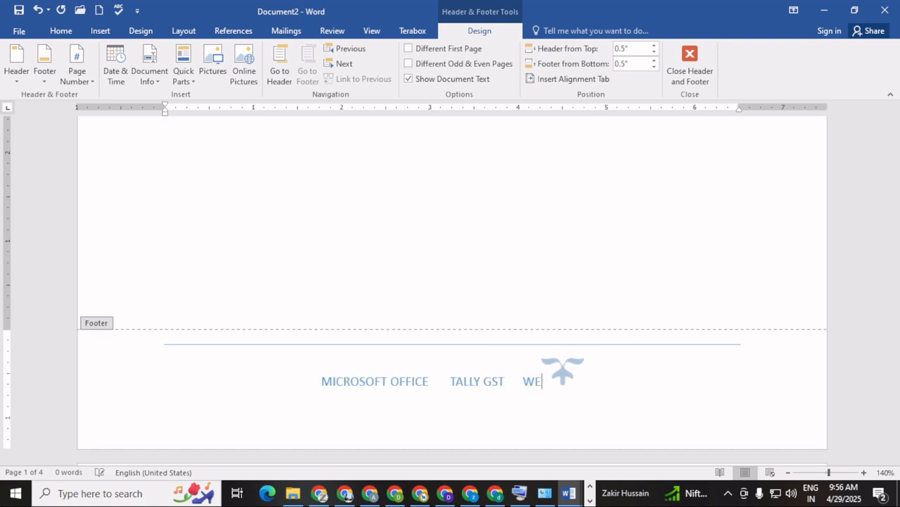
{"action": "type", "text": "B DESIGN"}
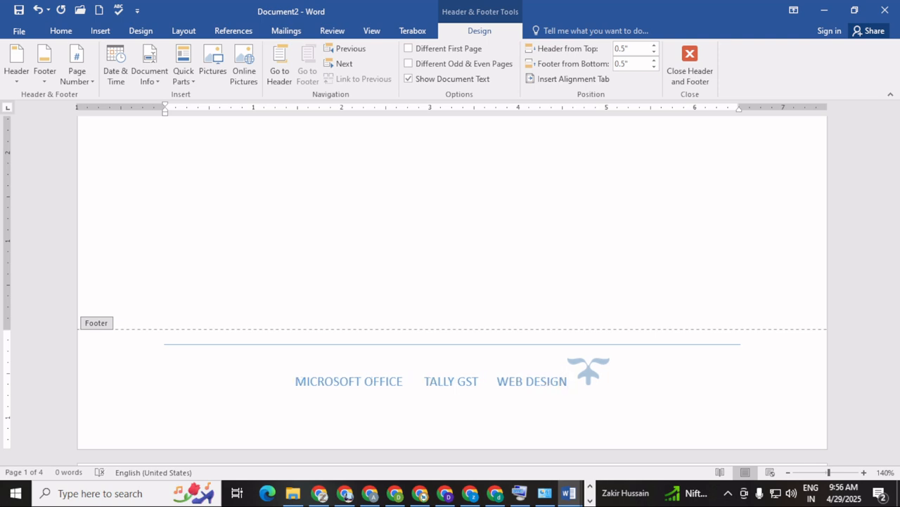
Erase the course list and type EVERYONE DESERVE BETTER EDUCATION instead
{"action": "key", "text": "BackSpace"}
{"action": "key", "text": "BackSpace"}
{"action": "key", "text": "BackSpace"}
{"action": "key", "text": "BackSpace"}
{"action": "key", "text": "BackSpace"}
{"action": "key", "text": "BackSpace"}
{"action": "key", "text": "BackSpace"}
{"action": "key", "text": "BackSpace"}
{"action": "key", "text": "BackSpace"}
{"action": "key", "text": "BackSpace"}
{"action": "key", "text": "BackSpace"}
{"action": "key", "text": "BackSpace"}
{"action": "key", "text": "BackSpace"}
{"action": "key", "text": "BackSpace"}
{"action": "key", "text": "BackSpace"}
{"action": "key", "text": "BackSpace"}
{"action": "key", "text": "BackSpace"}
{"action": "key", "text": "BackSpace"}
{"action": "key", "text": "BackSpace"}
{"action": "key", "text": "BackSpace"}
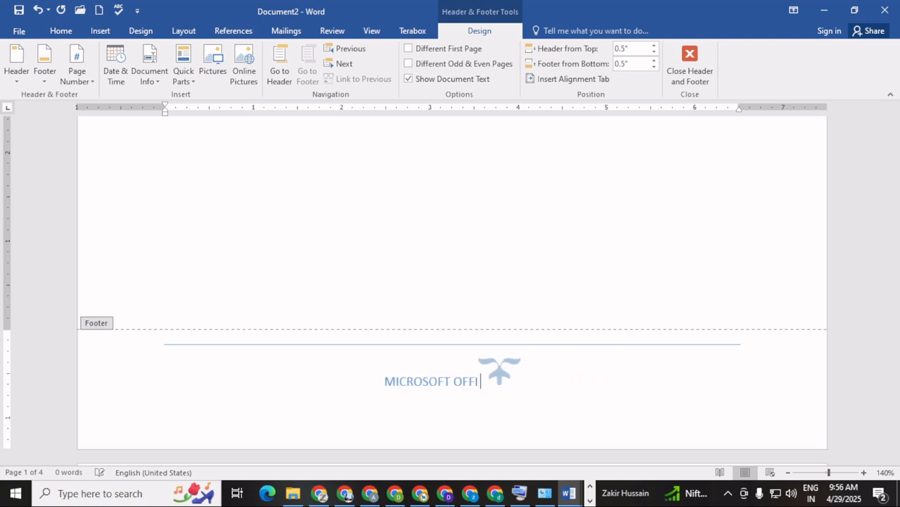
{"action": "key", "text": "BackSpace"}
{"action": "key", "text": "BackSpace"}
{"action": "key", "text": "BackSpace"}
{"action": "key", "text": "BackSpace"}
{"action": "key", "text": "BackSpace"}
{"action": "key", "text": "BackSpace"}
{"action": "key", "text": "BackSpace"}
{"action": "key", "text": "BackSpace"}
{"action": "key", "text": "BackSpace"}
{"action": "key", "text": "BackSpace"}
{"action": "key", "text": "BackSpace"}
{"action": "key", "text": "BackSpace"}
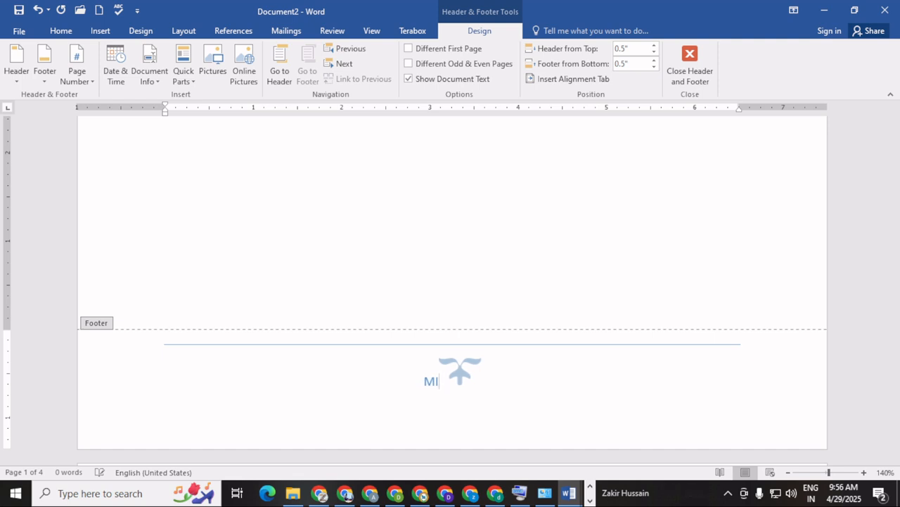
{"action": "key", "text": "BackSpace"}
{"action": "key", "text": "BackSpace"}
{"action": "key", "text": "BackSpace"}
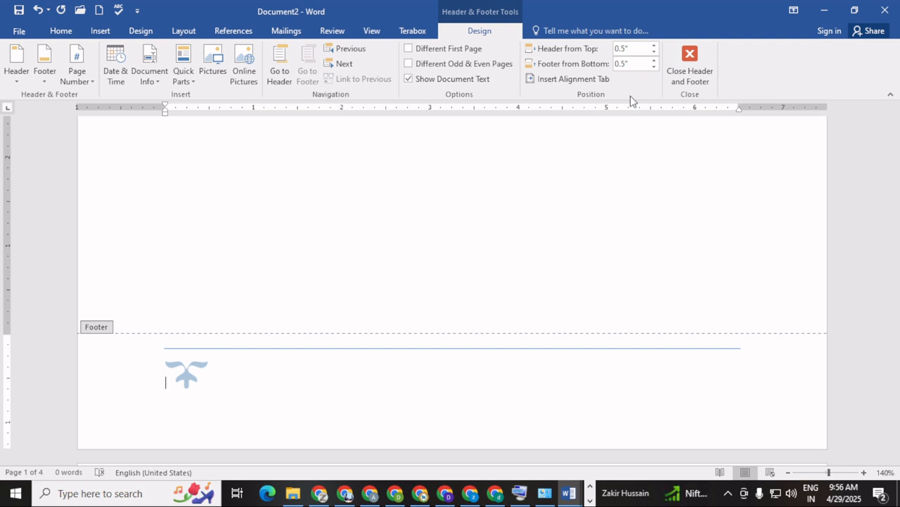
{"action": "type", "text": "EVER"}
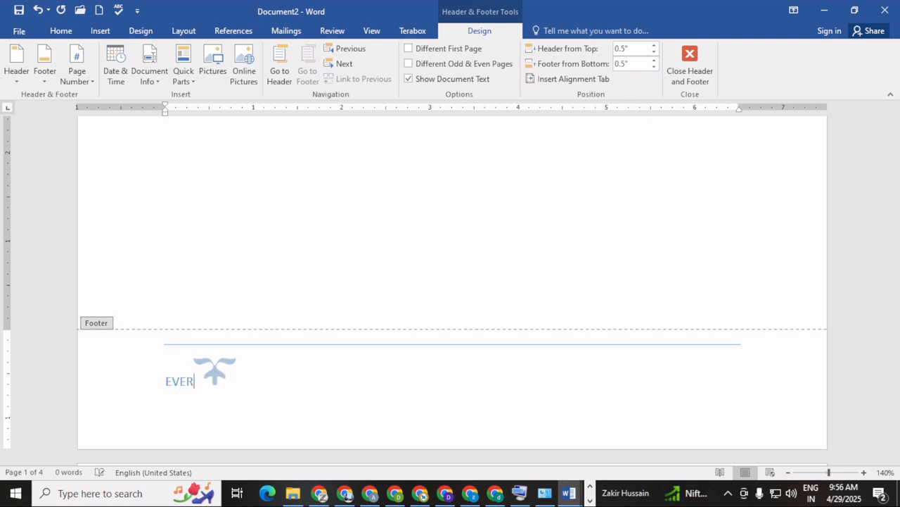
{"action": "type", "text": "YONE "}
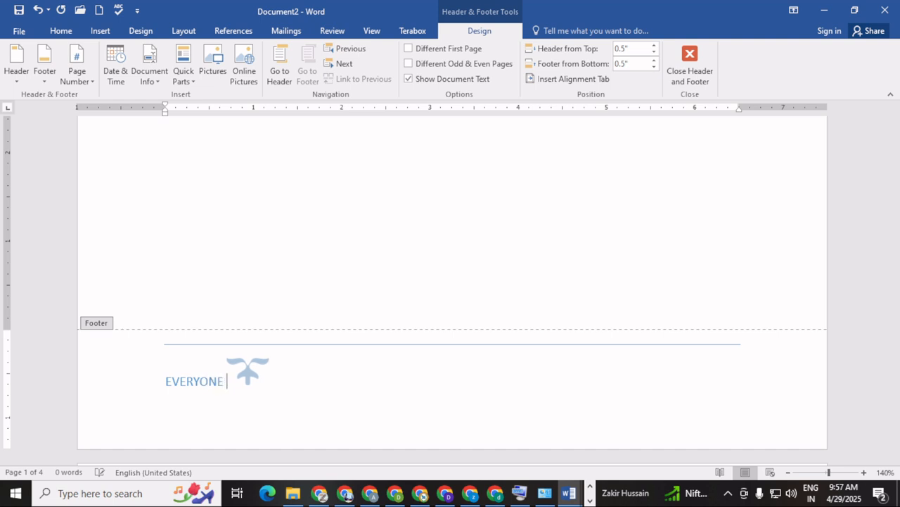
{"action": "type", "text": "DESER"}
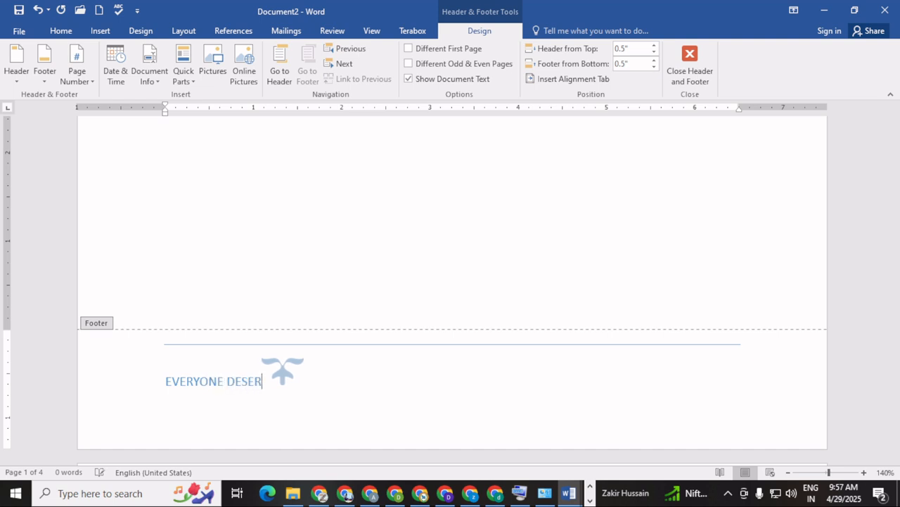
{"action": "type", "text": "VE BETTE"}
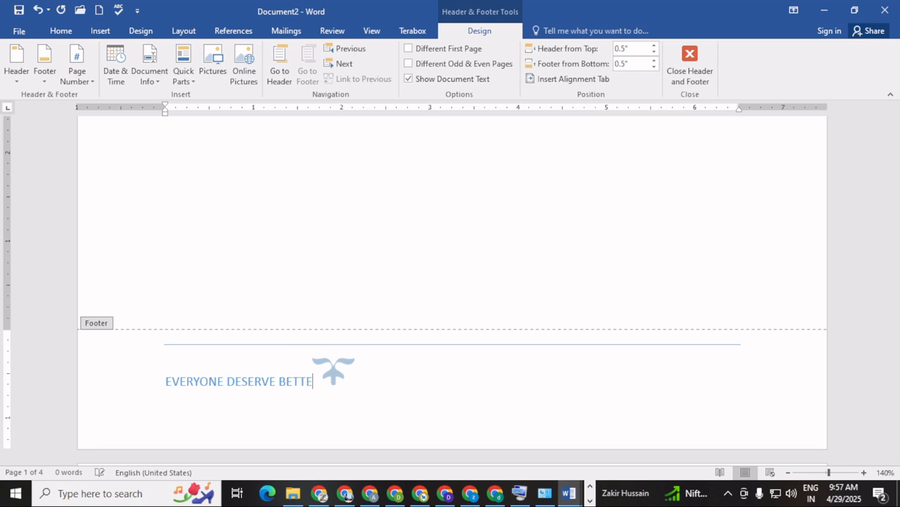
{"action": "type", "text": "R EDUC"}
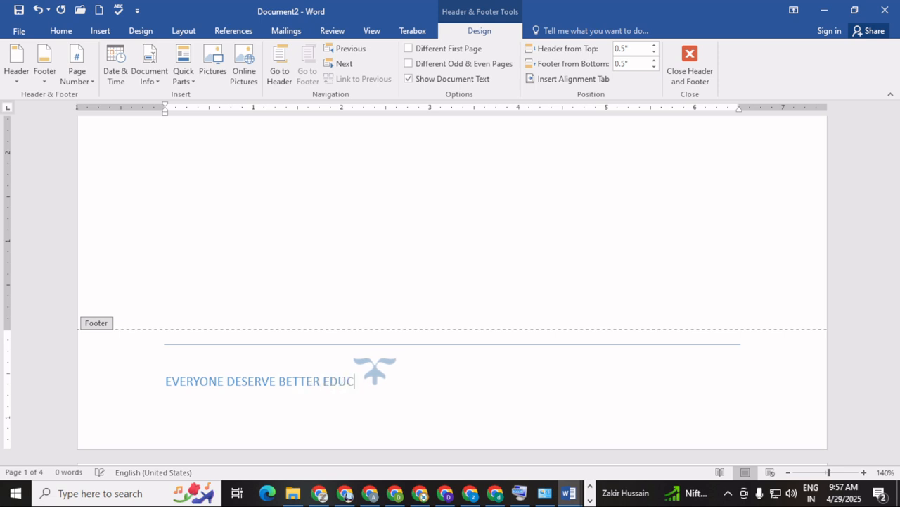
{"action": "type", "text": "ATION"}
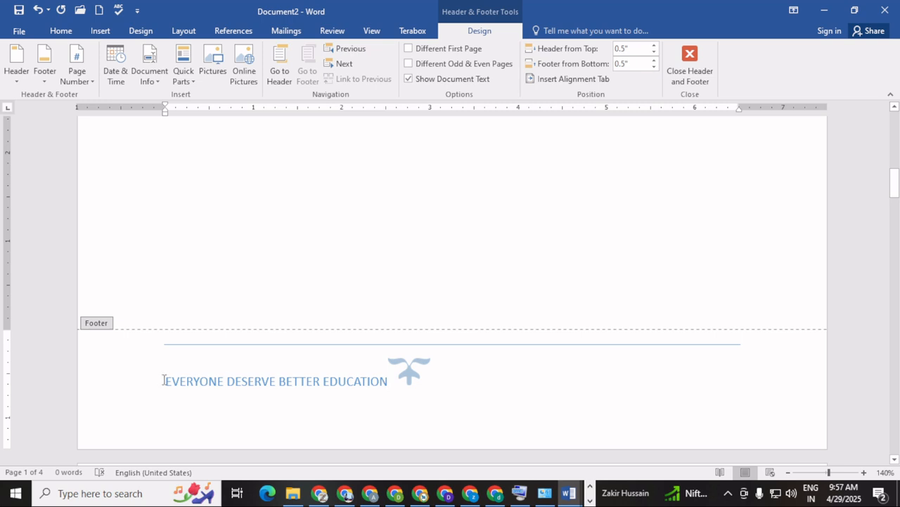
Make the footer slogan centred, bold and 14 pt, then close the footer
{"action": "left_click_drag", "start_coordinate": [161, 379], "coordinate": [399, 378]}
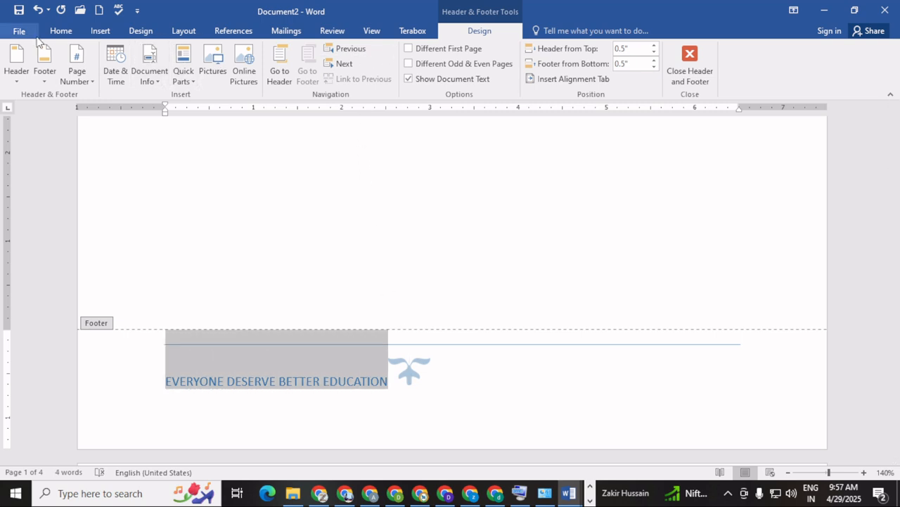
{"action": "left_click", "coordinate": [61, 31]}
{"action": "left_click", "coordinate": [301, 74]}
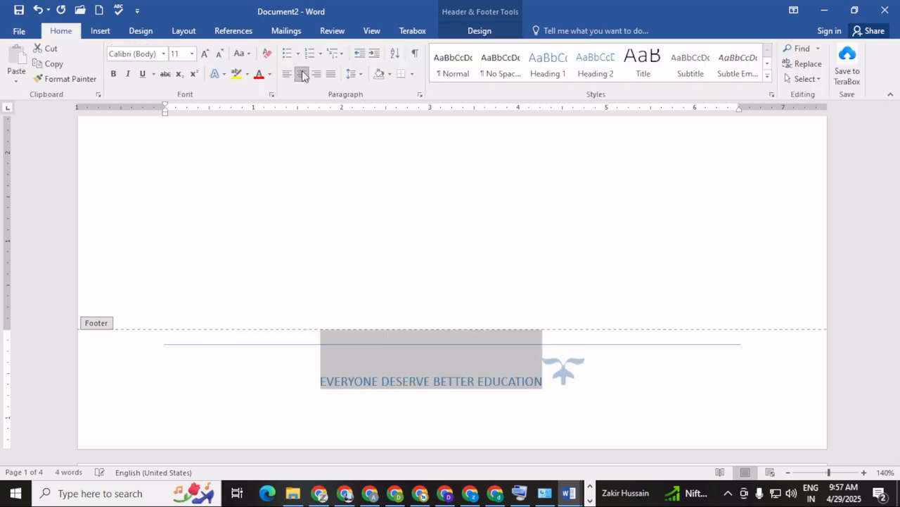
{"action": "left_click", "coordinate": [116, 73]}
{"action": "left_click", "coordinate": [205, 54]}
{"action": "left_click", "coordinate": [205, 54]}
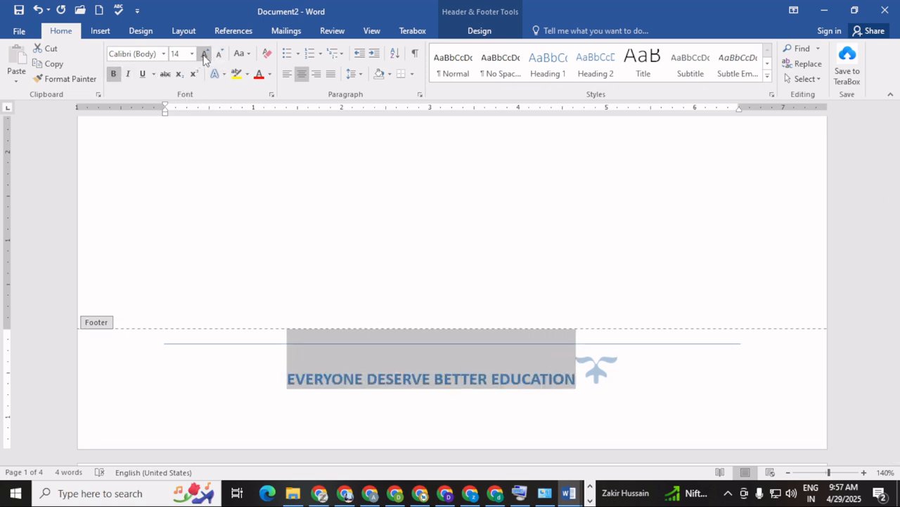
{"action": "left_click", "coordinate": [270, 76]}
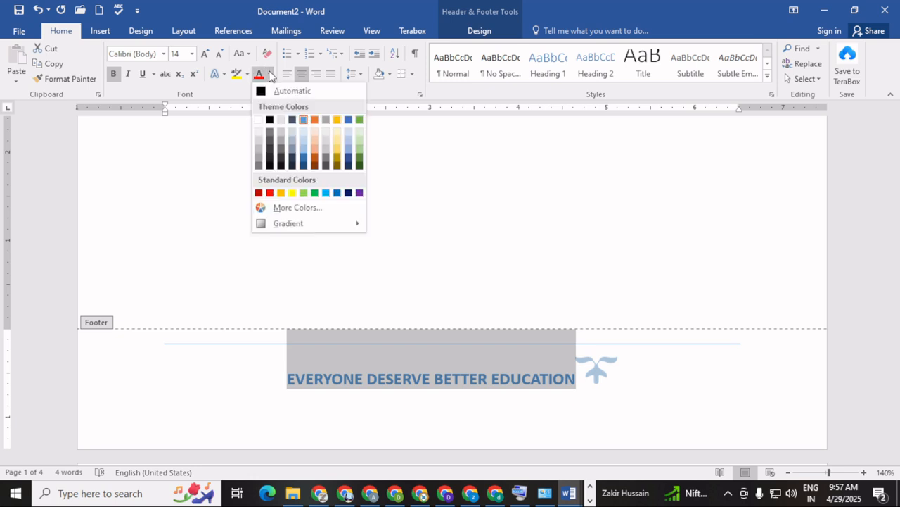
{"action": "left_click", "coordinate": [270, 76]}
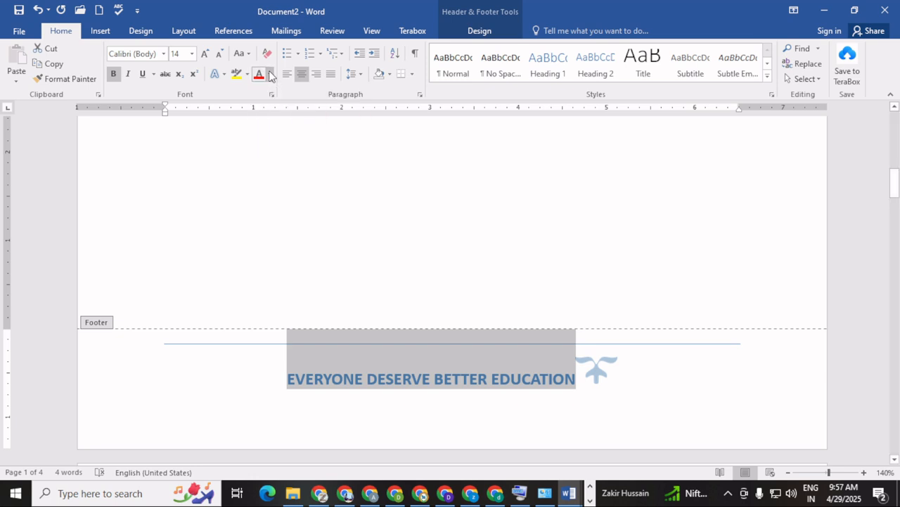
{"action": "double_click", "coordinate": [432, 242]}
{"action": "scroll", "coordinate": [442, 258], "scroll_direction": "up", "scroll_amount": 3}
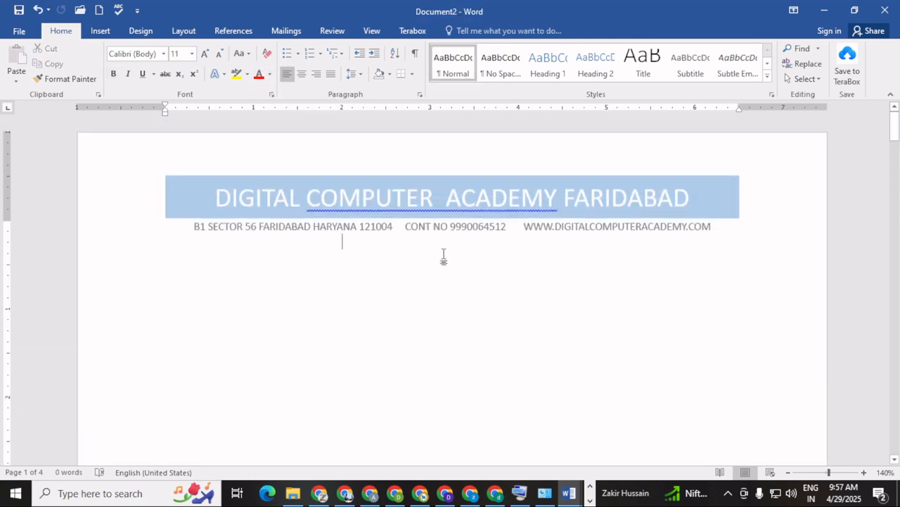
{"action": "scroll", "coordinate": [444, 257], "scroll_direction": "down", "scroll_amount": 3}
{"action": "scroll", "coordinate": [444, 257], "scroll_direction": "down", "scroll_amount": 12}
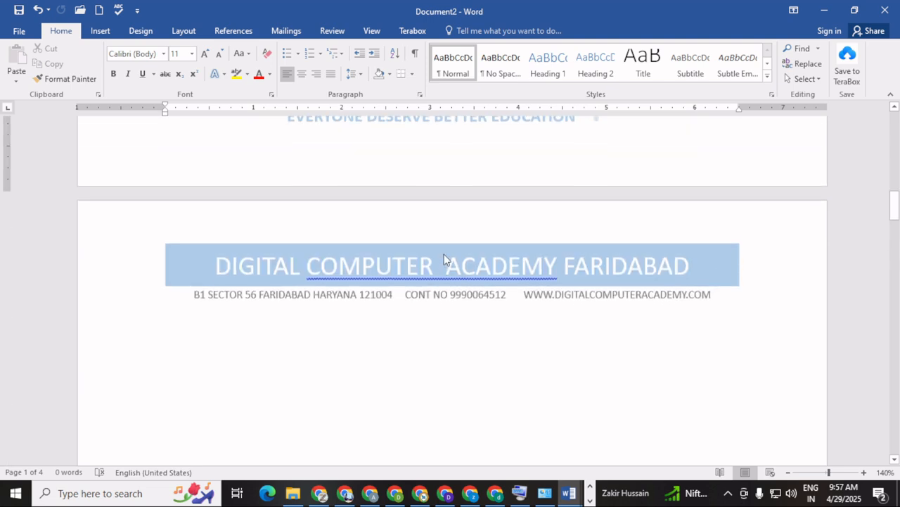
{"action": "scroll", "coordinate": [445, 254], "scroll_direction": "down", "scroll_amount": 15}
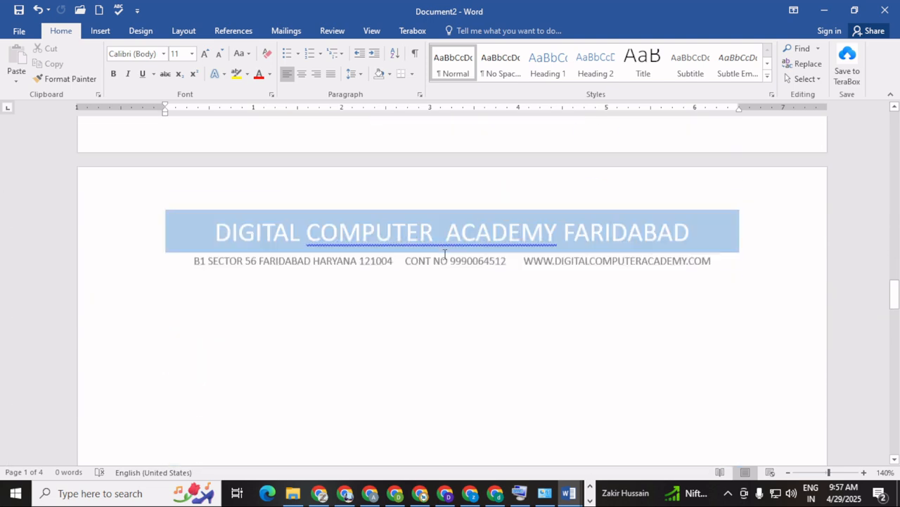
{"action": "scroll", "coordinate": [444, 254], "scroll_direction": "down", "scroll_amount": 6}
{"action": "scroll", "coordinate": [445, 254], "scroll_direction": "up", "scroll_amount": 5}
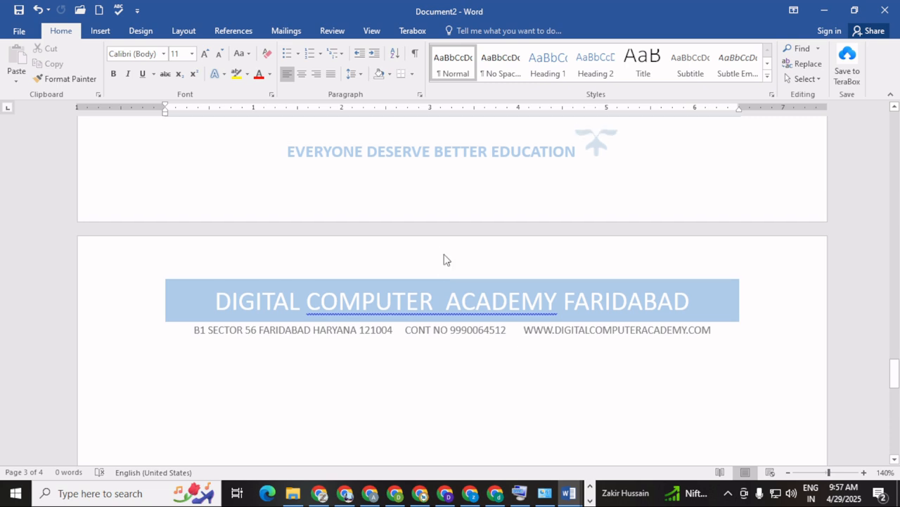
{"action": "scroll", "coordinate": [445, 254], "scroll_direction": "down", "scroll_amount": 6}
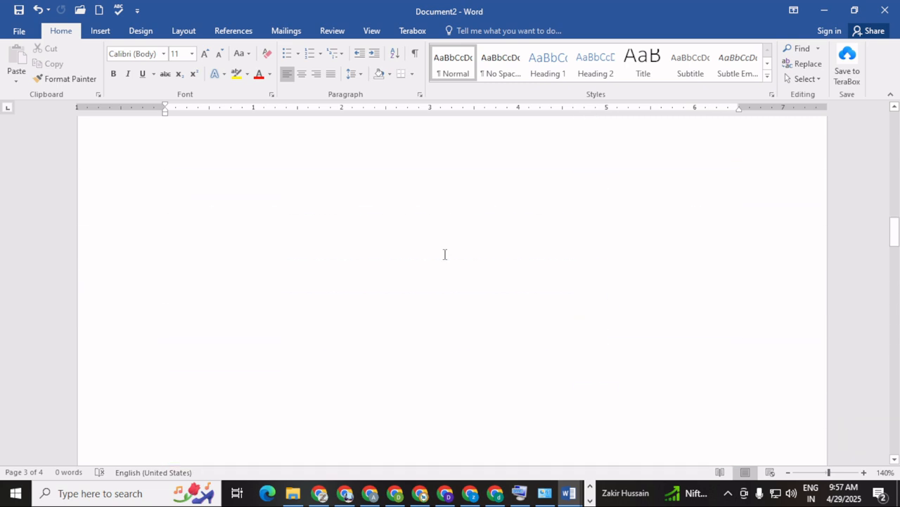
{"action": "scroll", "coordinate": [444, 253], "scroll_direction": "up", "scroll_amount": 3}
{"action": "scroll", "coordinate": [437, 247], "scroll_direction": "up", "scroll_amount": 1}
{"action": "left_click", "coordinate": [294, 318]}
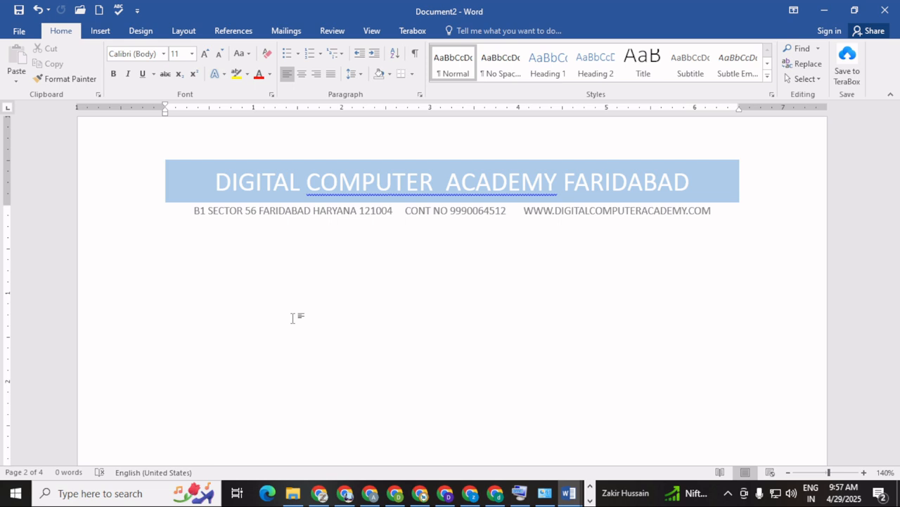
{"action": "left_click", "coordinate": [99, 30]}
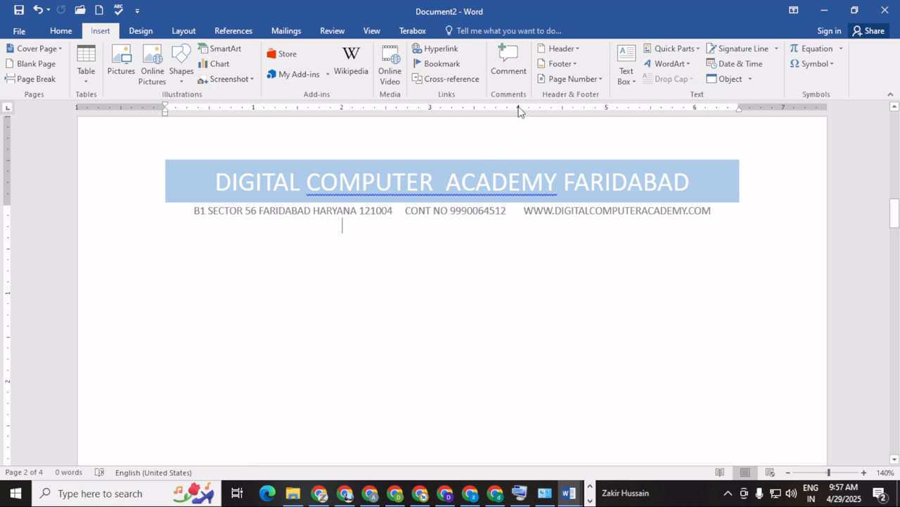
{"action": "left_click", "coordinate": [574, 49]}
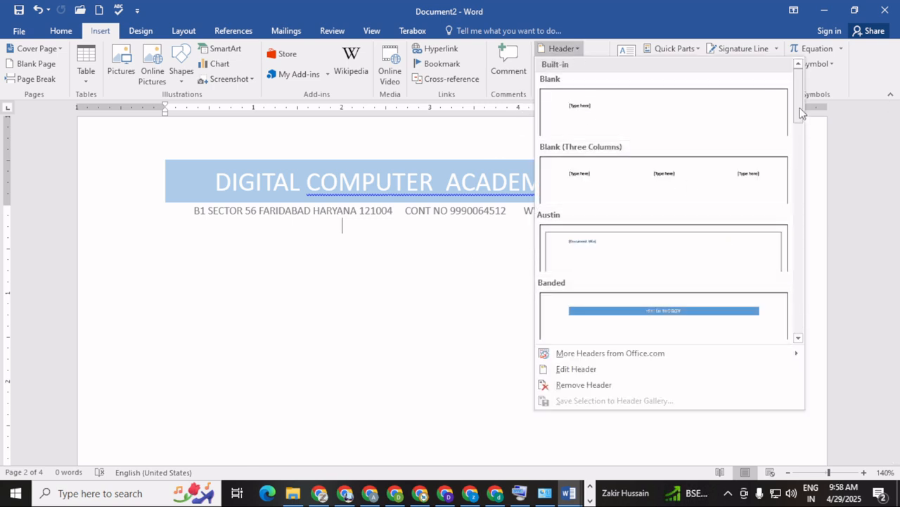
{"action": "left_click_drag", "start_coordinate": [800, 112], "coordinate": [807, 161]}
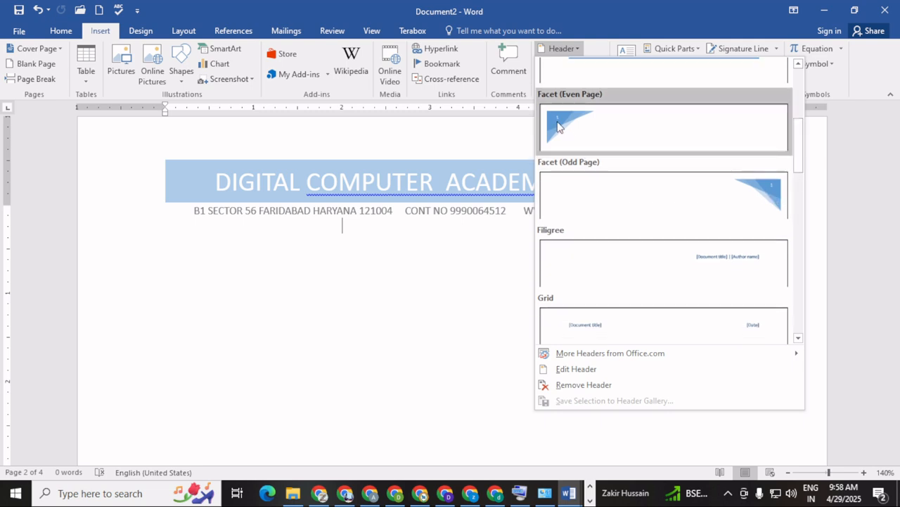
{"action": "left_click", "coordinate": [380, 317]}
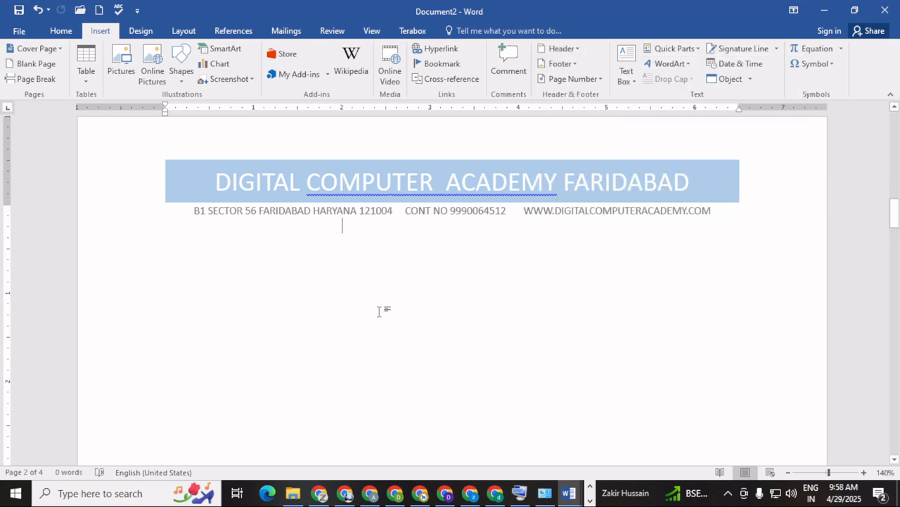
{"action": "left_click", "coordinate": [569, 79]}
{"action": "mouse_move", "coordinate": [578, 96]}
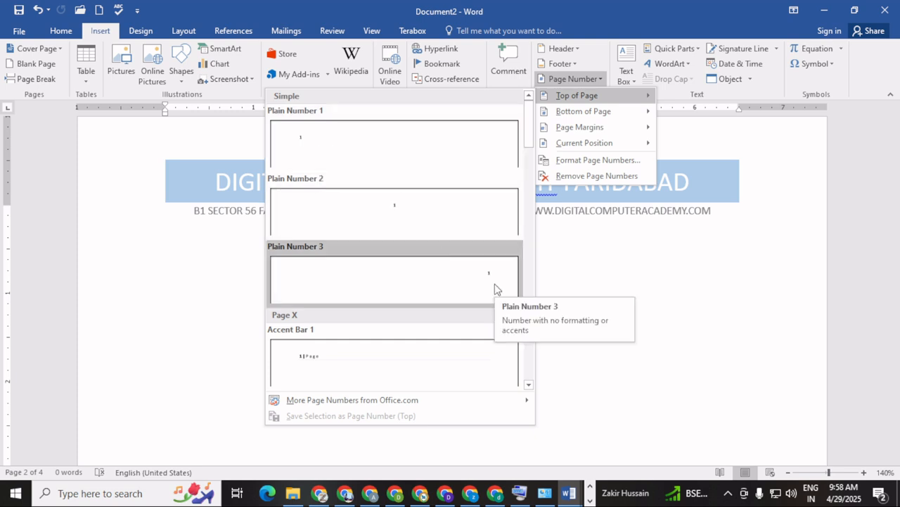
{"action": "left_click", "coordinate": [418, 205]}
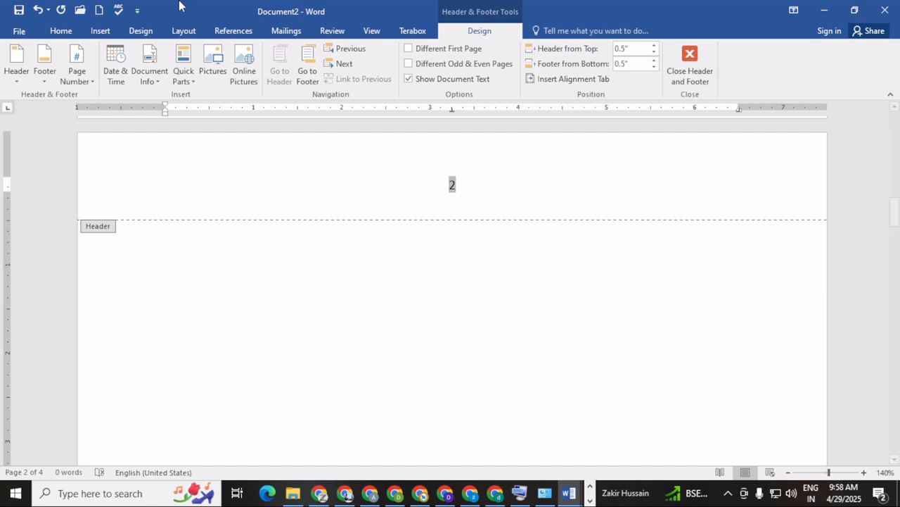
{"action": "left_click", "coordinate": [37, 10]}
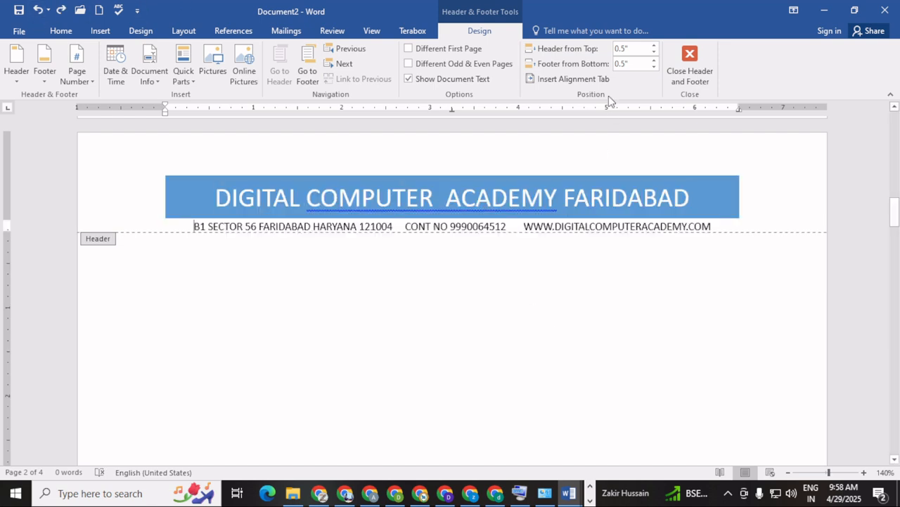
{"action": "left_click", "coordinate": [102, 31]}
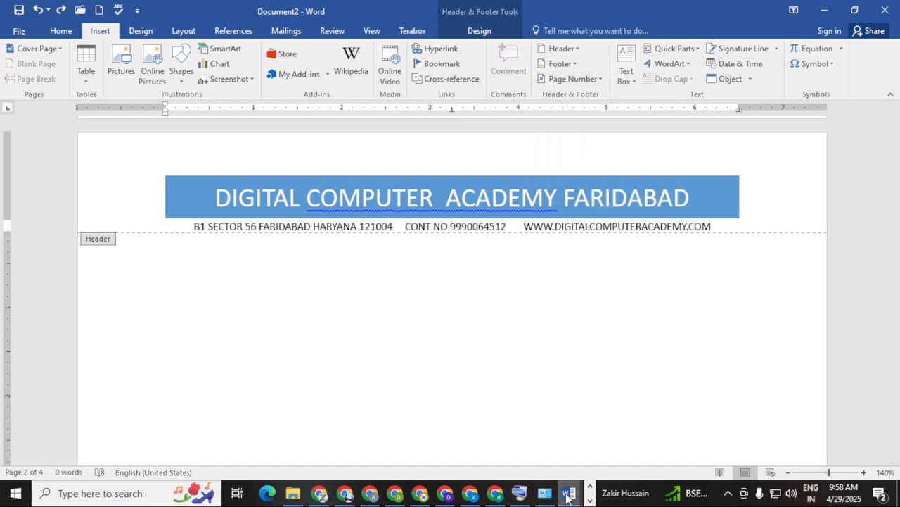
In Document1, add blank space above the opening paragraph and show the Text Box designs
{"action": "mouse_move", "coordinate": [572, 494]}
{"action": "left_click", "coordinate": [533, 458]}
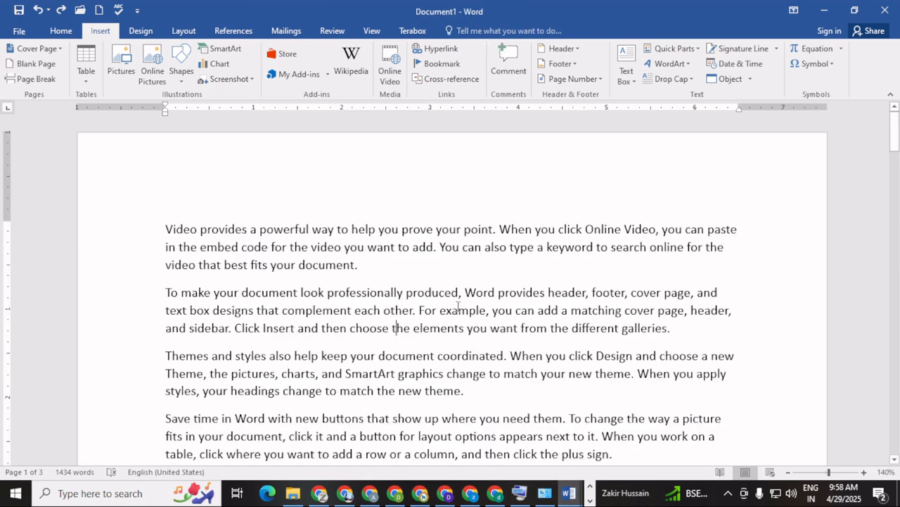
{"action": "key", "text": "Return"}
{"action": "key", "text": "Return"}
{"action": "key", "text": "Return"}
{"action": "key", "text": "Return"}
{"action": "key", "text": "Return"}
{"action": "key", "text": "Return"}
{"action": "key", "text": "Return"}
{"action": "key", "text": "Return"}
{"action": "key", "text": "Return"}
{"action": "key", "text": "Return"}
{"action": "key", "text": "Return"}
{"action": "key", "text": "Return"}
{"action": "key", "text": "Return"}
{"action": "key", "text": "Return"}
{"action": "key", "text": "Return"}
{"action": "key", "text": "Return"}
{"action": "key", "text": "Return"}
{"action": "key", "text": "Return"}
{"action": "key", "text": "Return"}
{"action": "key", "text": "Return"}
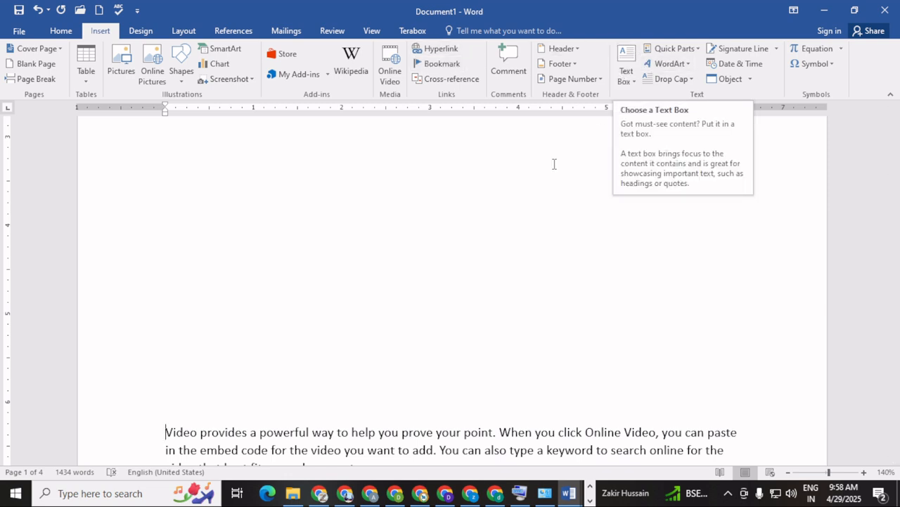
{"action": "left_click", "coordinate": [368, 230]}
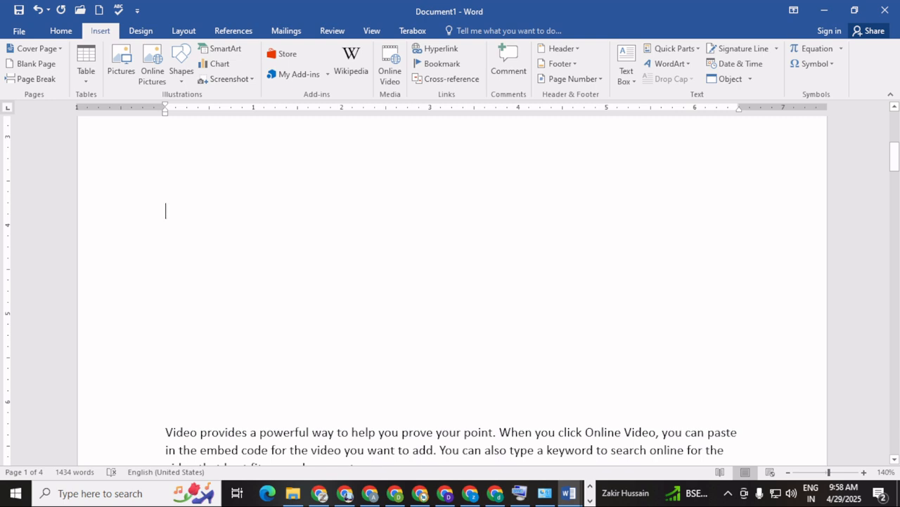
{"action": "type", "text": "W"}
{"action": "key", "text": "BackSpace"}
{"action": "type", "text": "WELC"}
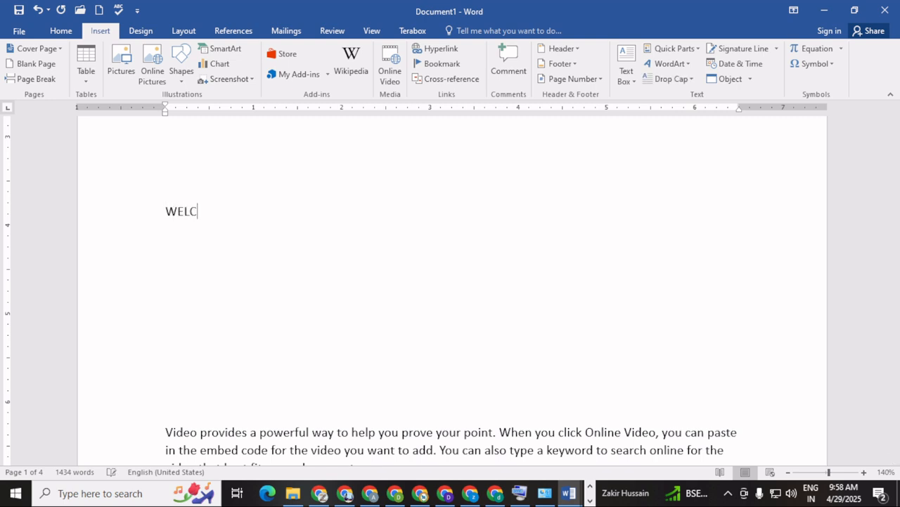
{"action": "type", "text": "OME"}
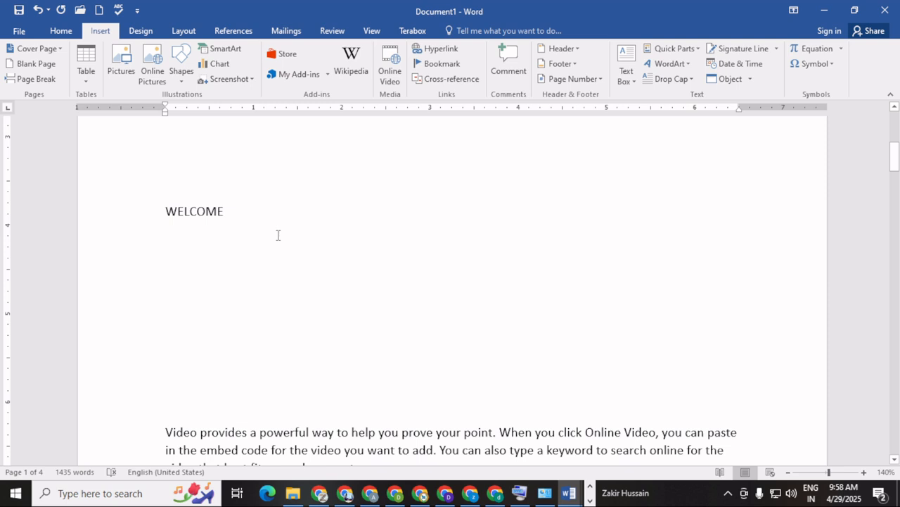
{"action": "left_click", "coordinate": [125, 215]}
{"action": "key", "text": "BackSpace"}
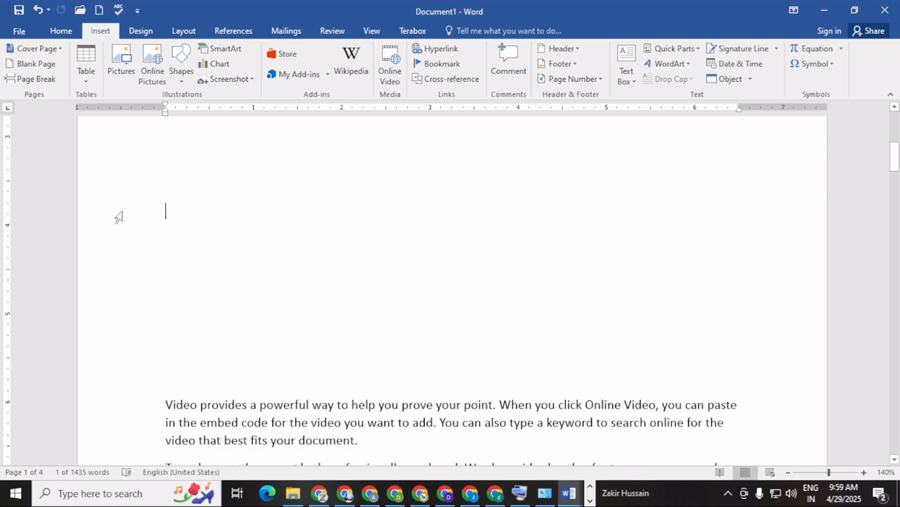
{"action": "left_click", "coordinate": [625, 73]}
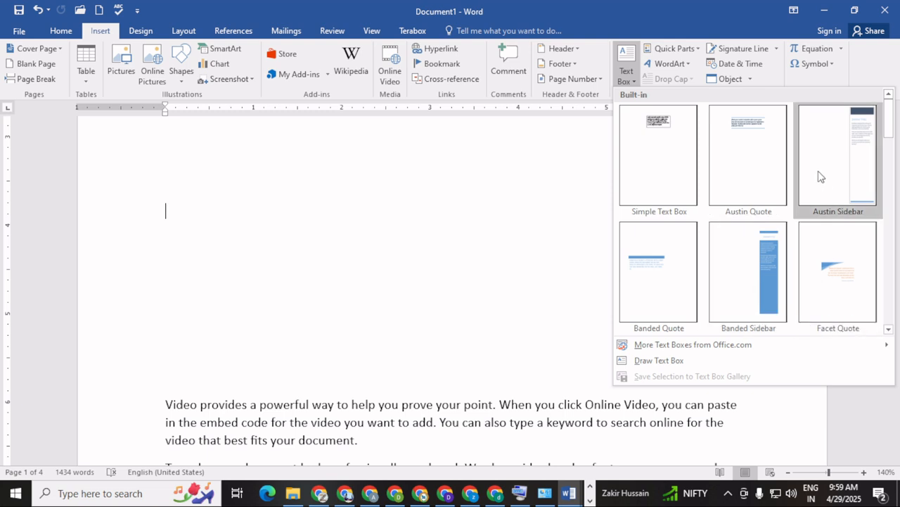
Insert the dark quote text box, tilt it about 28° and shrink it to 1.26" × 2.98"
{"action": "left_click_drag", "start_coordinate": [890, 133], "coordinate": [899, 245]}
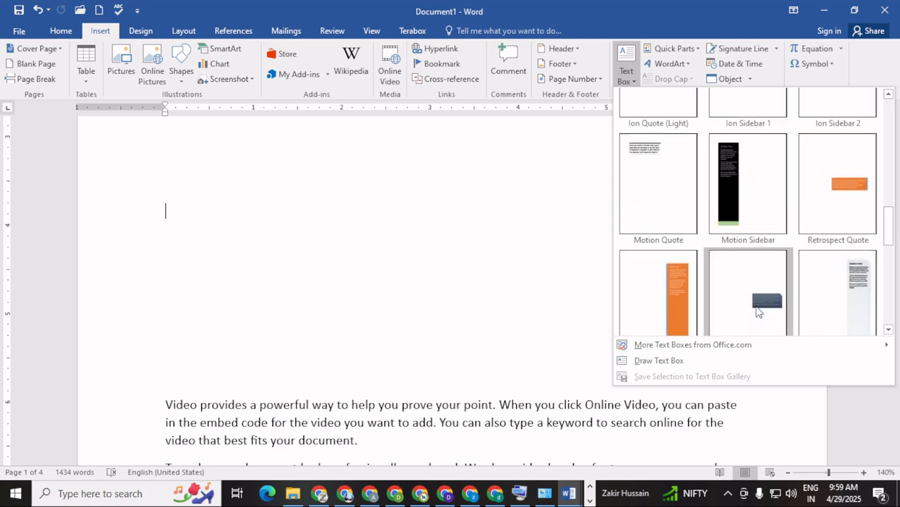
{"action": "left_click", "coordinate": [758, 311]}
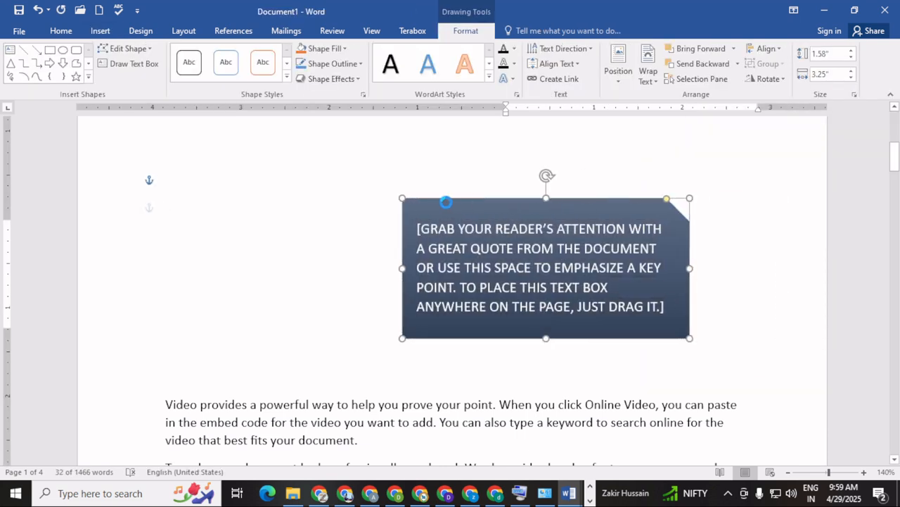
{"action": "left_click_drag", "start_coordinate": [411, 172], "coordinate": [371, 181]}
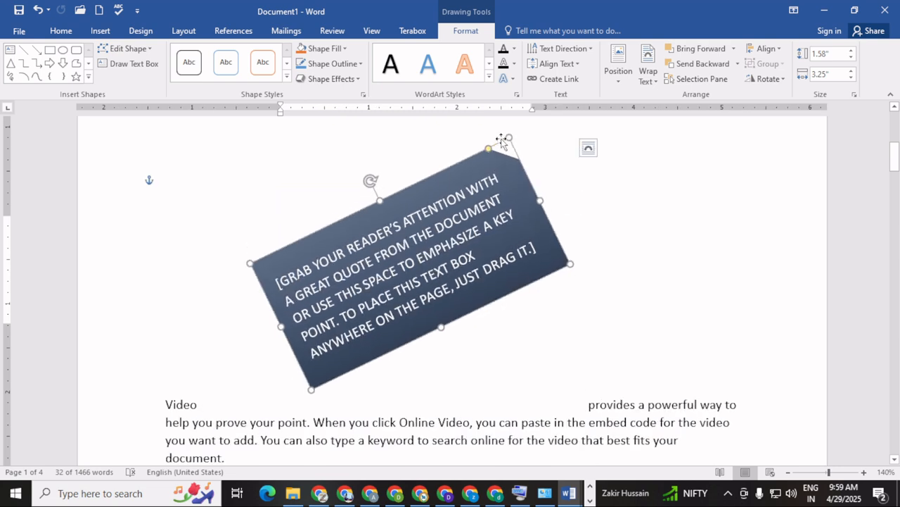
{"action": "left_click_drag", "start_coordinate": [507, 138], "coordinate": [467, 185]}
{"action": "left_click_drag", "start_coordinate": [466, 185], "coordinate": [452, 190]}
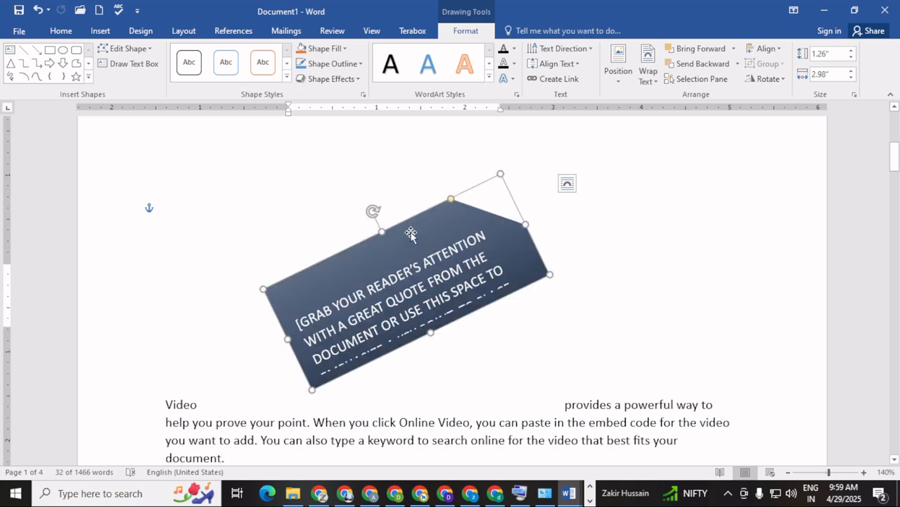
{"action": "left_click", "coordinate": [616, 255]}
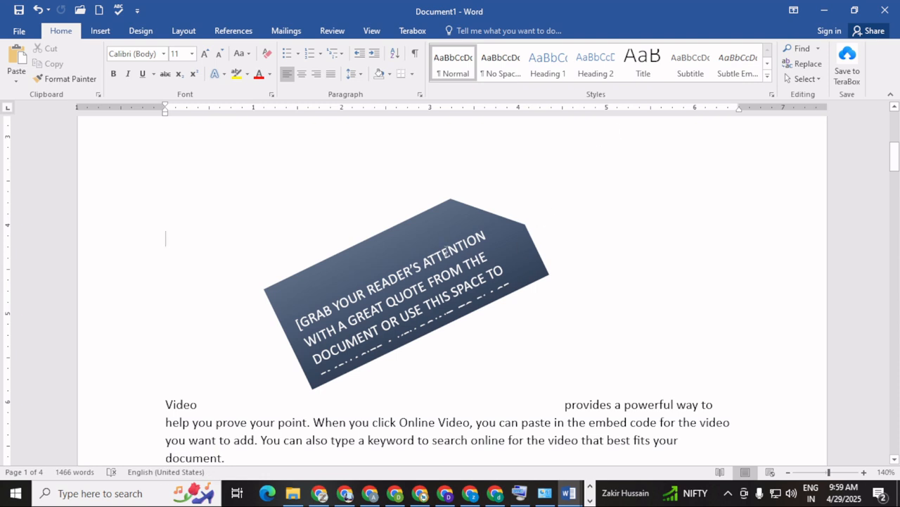
{"action": "left_click", "coordinate": [446, 251]}
{"action": "left_click", "coordinate": [635, 267]}
{"action": "left_click", "coordinate": [100, 31]}
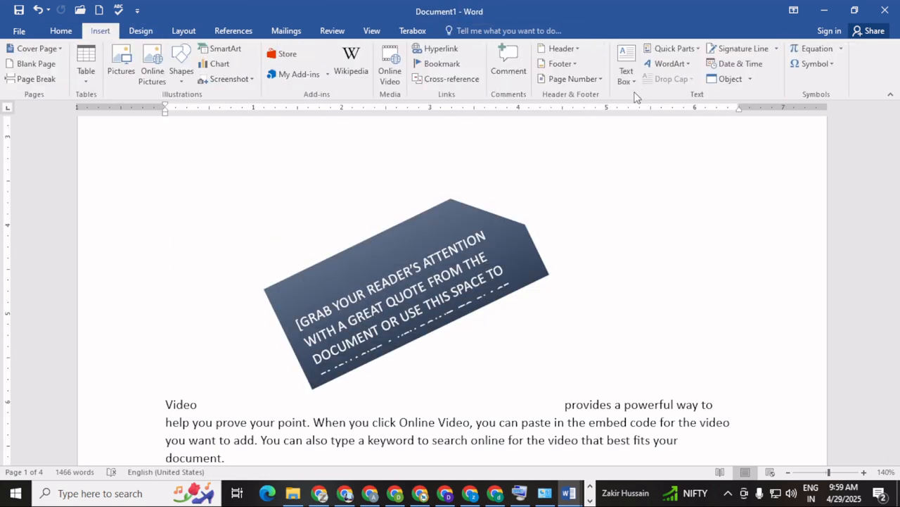
Place the cursor on the empty line above the quote and open the WordArt styles
{"action": "left_click", "coordinate": [696, 49]}
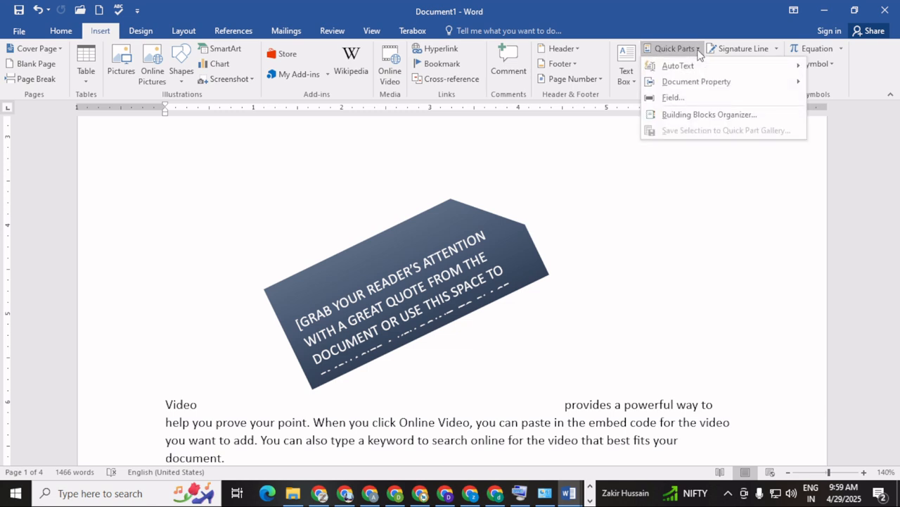
{"action": "left_click", "coordinate": [698, 51]}
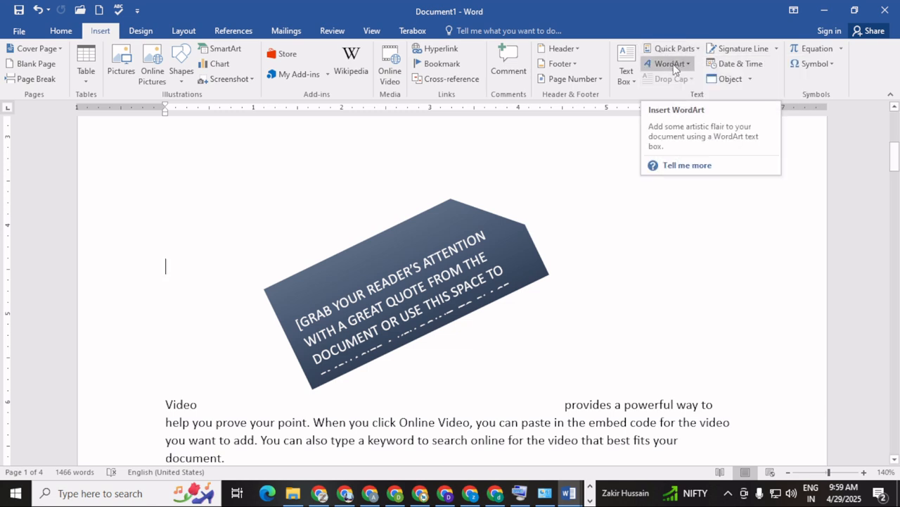
{"action": "left_click", "coordinate": [618, 257]}
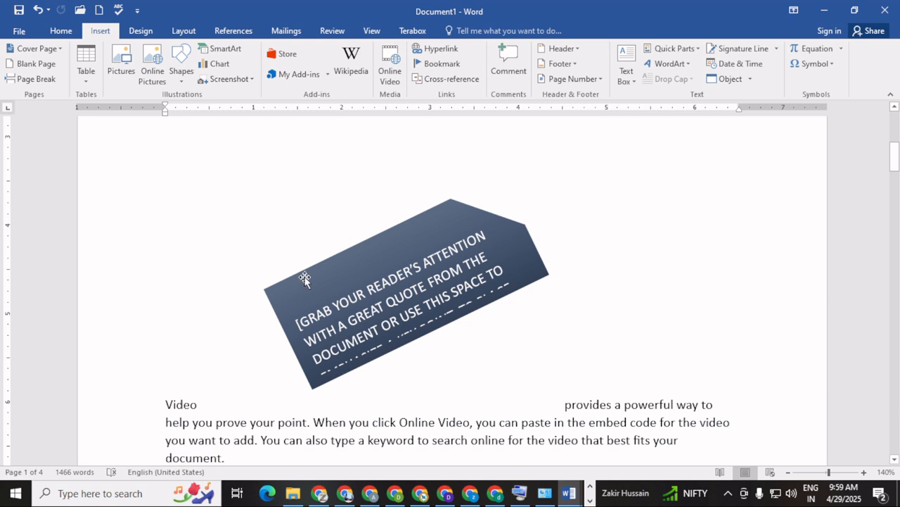
{"action": "type", "text": "DIGIT"}
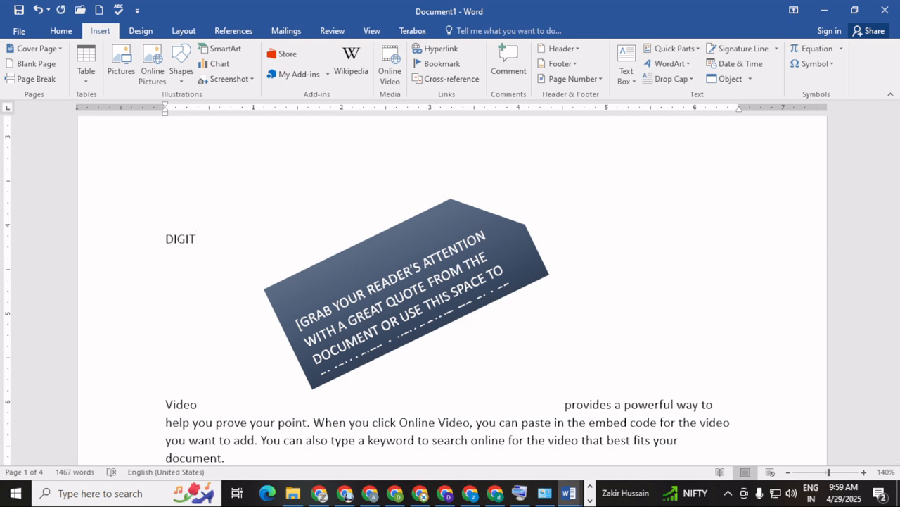
{"action": "type", "text": "I"}
{"action": "key", "text": "BackSpace"}
{"action": "key", "text": "BackSpace"}
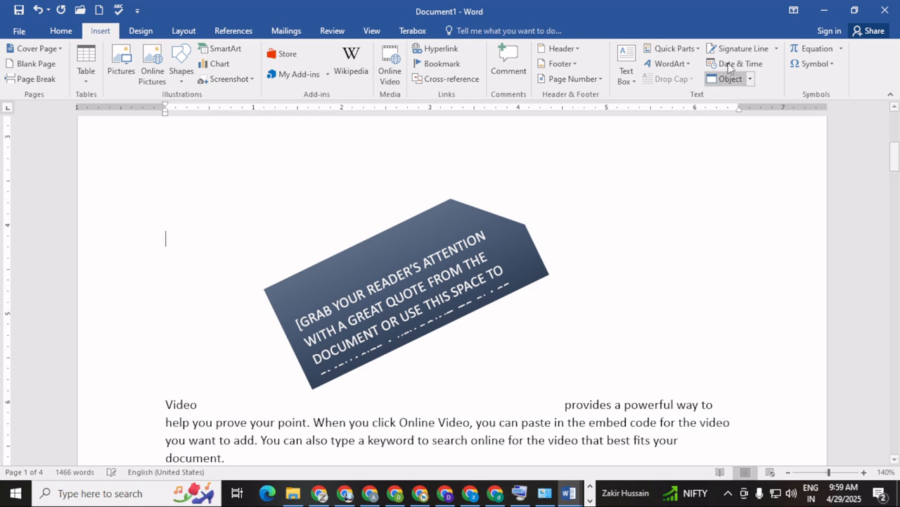
{"action": "left_click", "coordinate": [681, 64]}
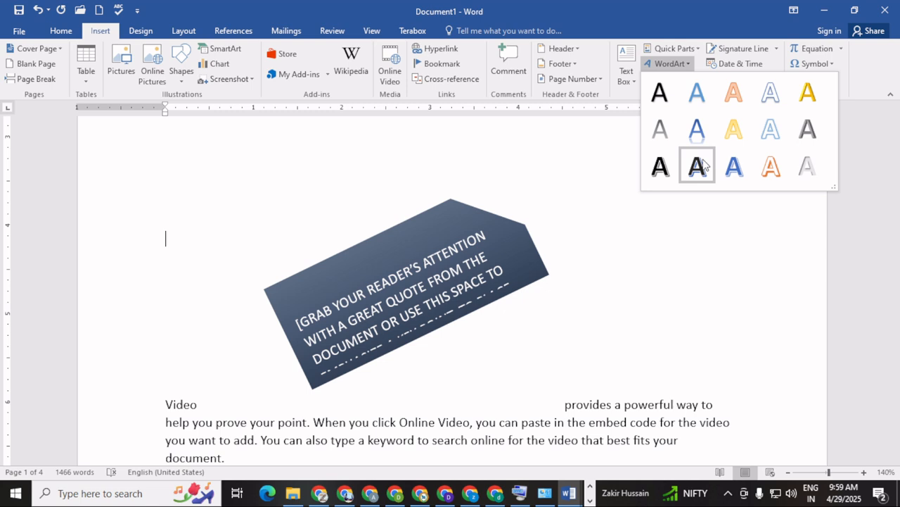
Add outlined WordArt reading DIGITAL COMPUTER ACADEMY and resize it to 1.22 by 5.46 inches
{"action": "left_click", "coordinate": [770, 92]}
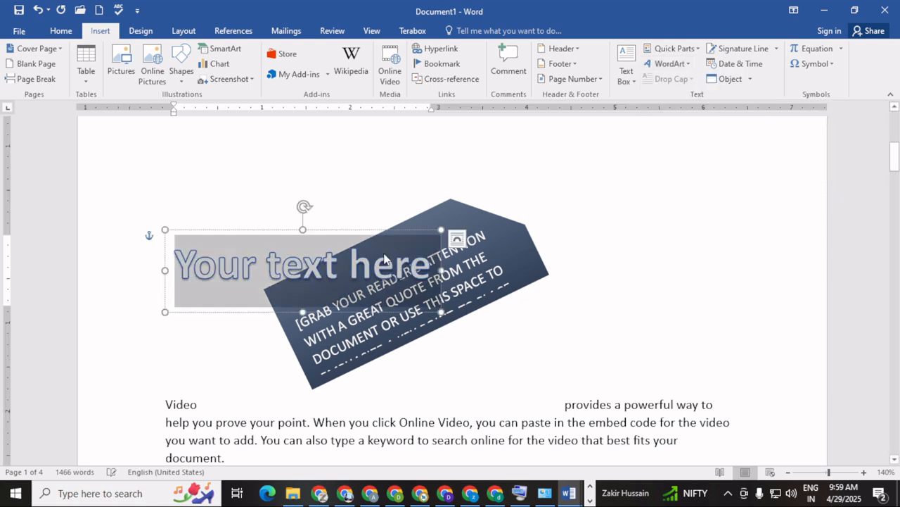
{"action": "type", "text": "D"}
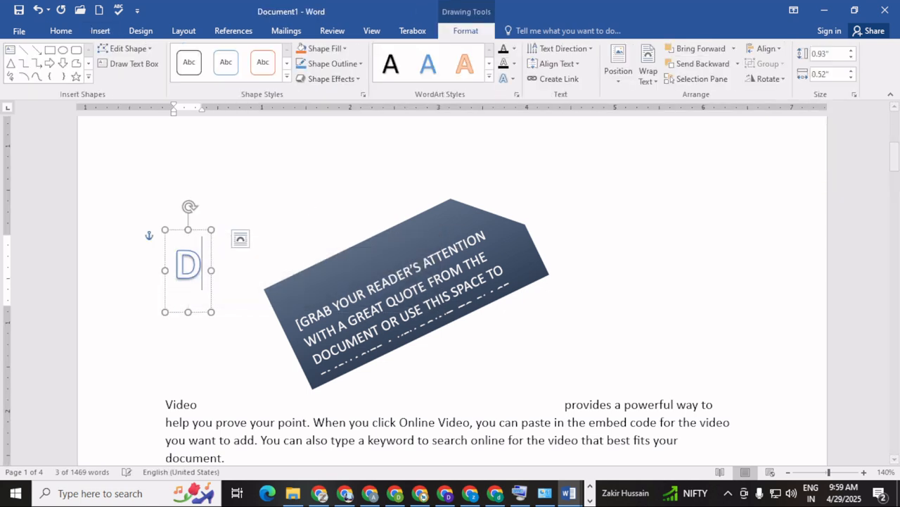
{"action": "type", "text": "IGITAL COMPUTER"}
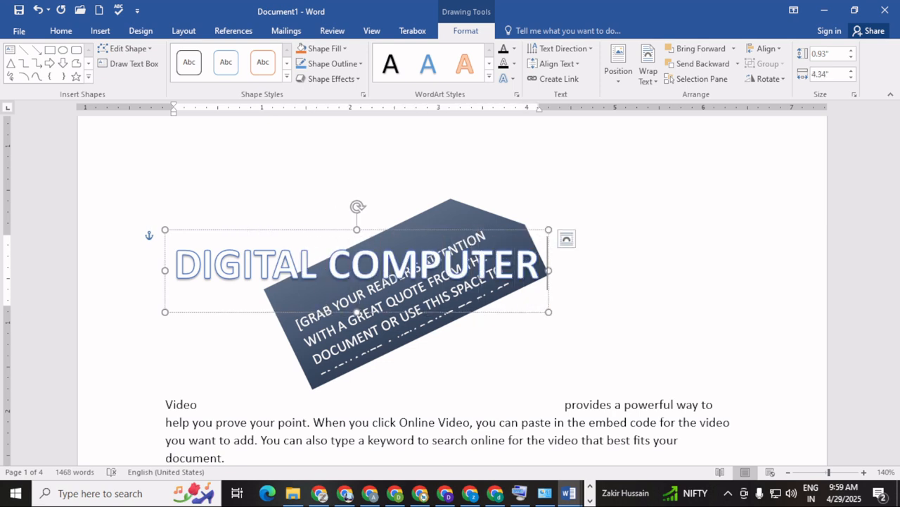
{"action": "type", "text": " ACADEMY"}
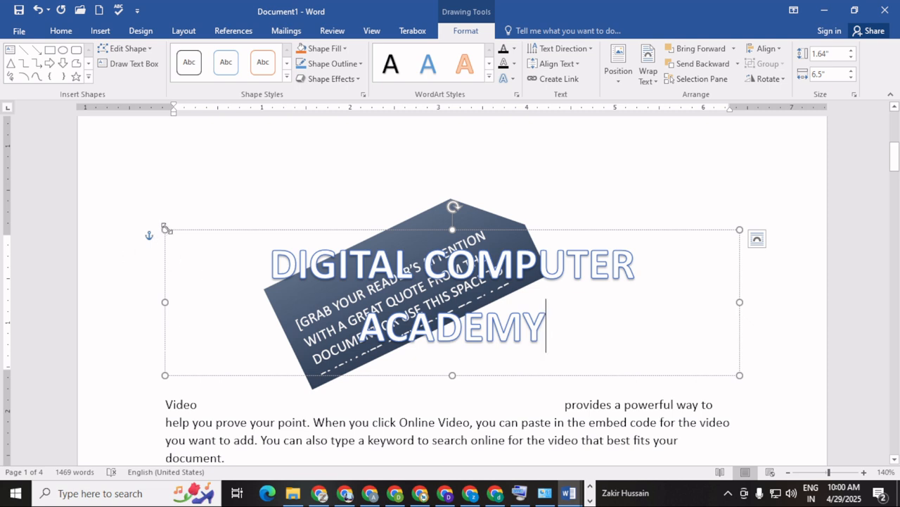
{"action": "left_click_drag", "start_coordinate": [165, 230], "coordinate": [258, 266]}
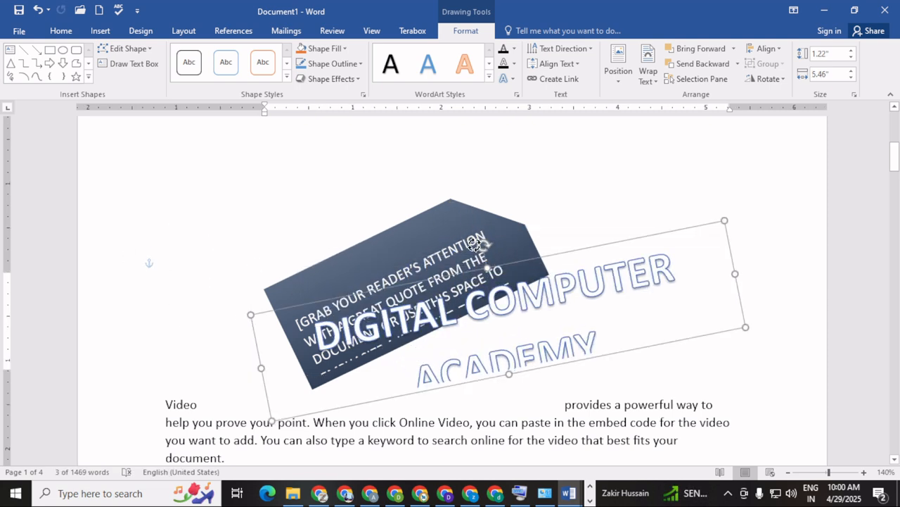